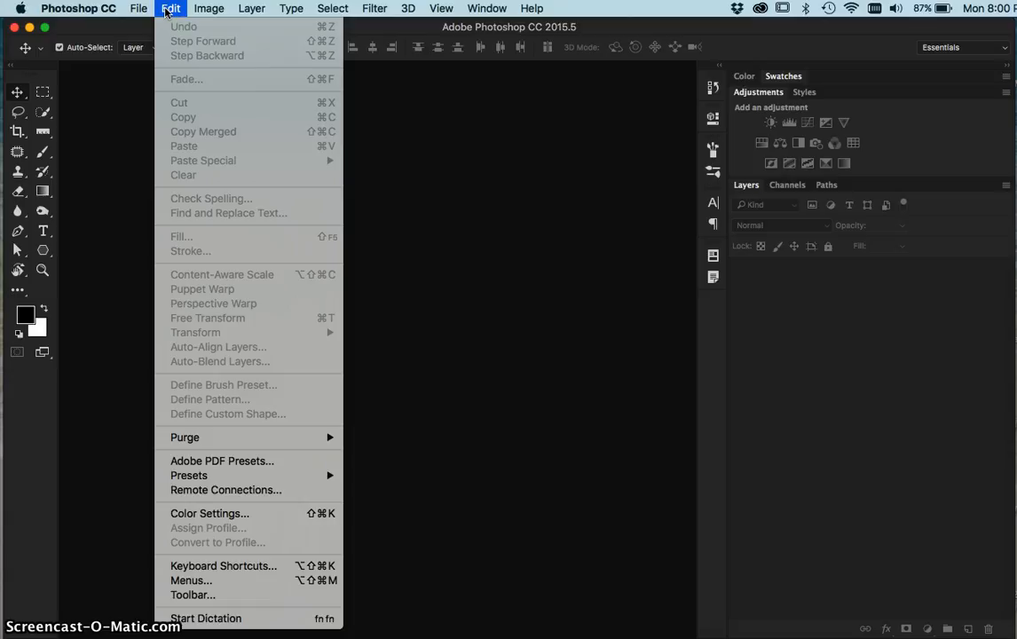
Step: Open Photomerge and move its dialog clear of the layer list
mouse_move(144, 9)
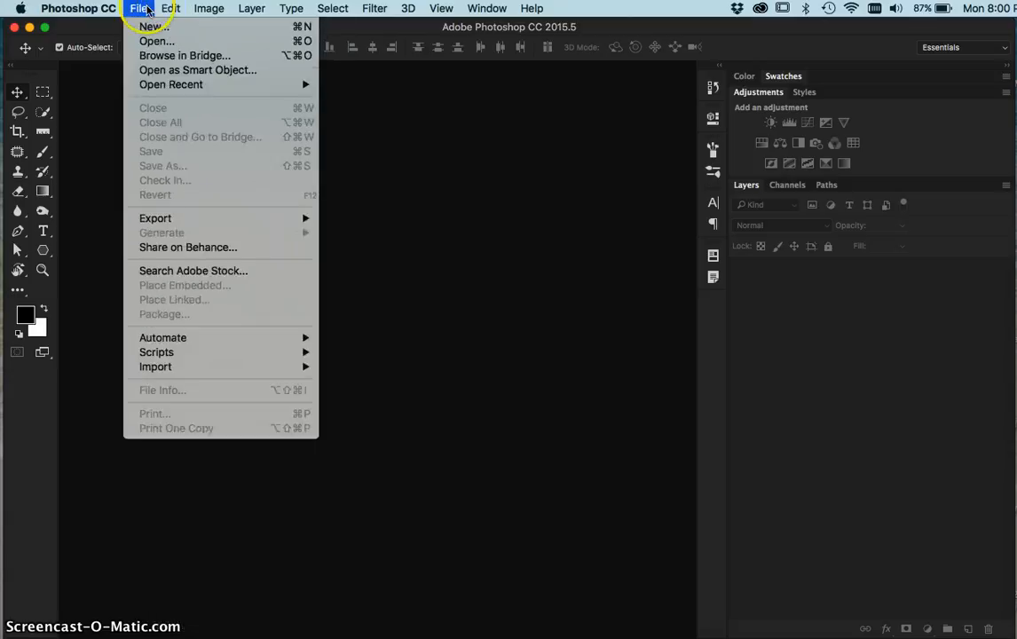
mouse_move(204, 340)
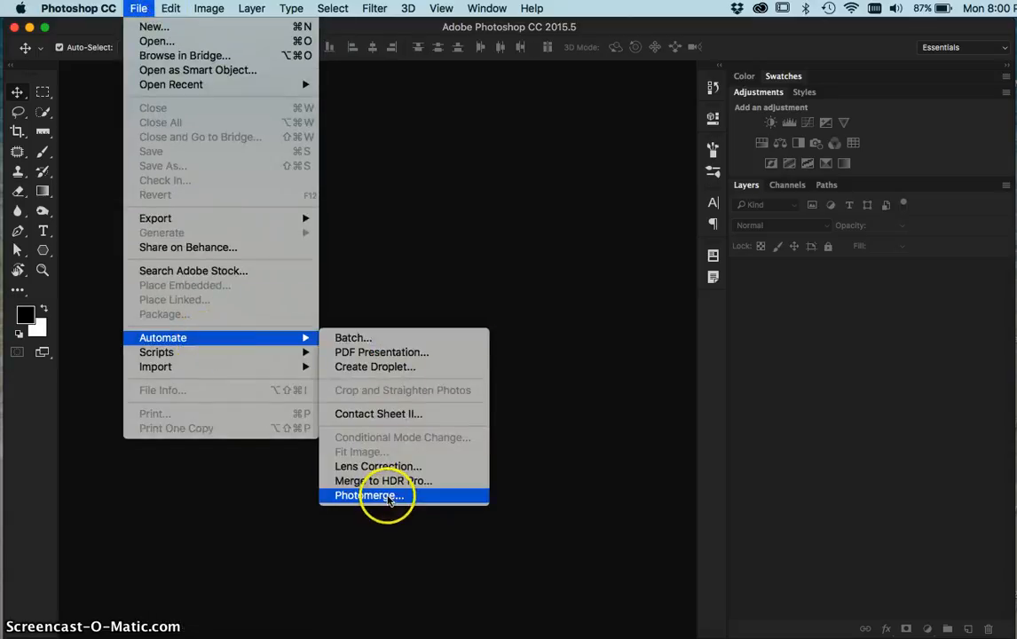
click(387, 499)
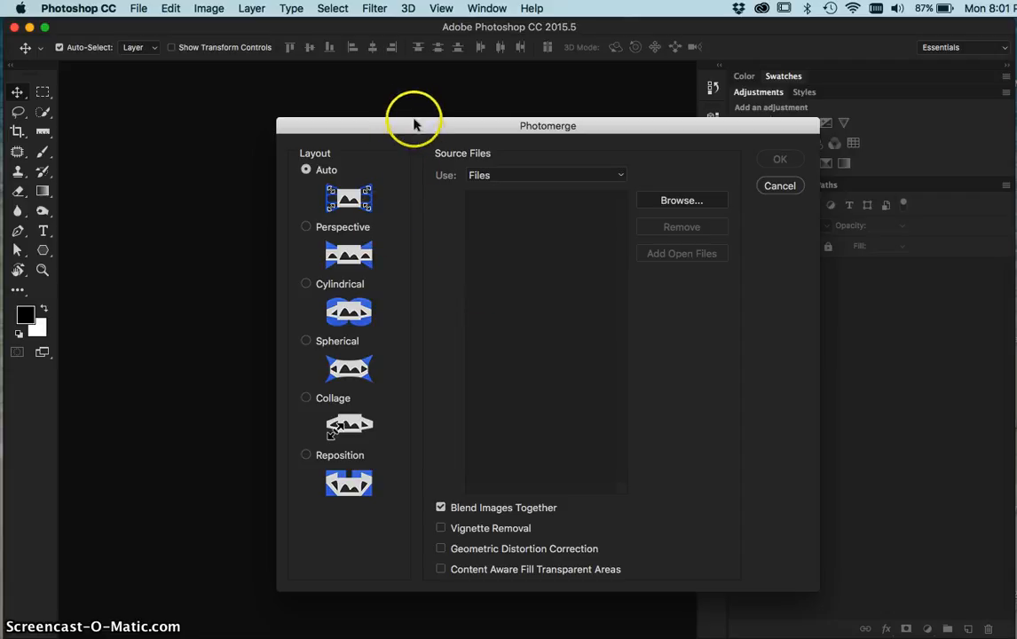
drag(352, 124, 298, 115)
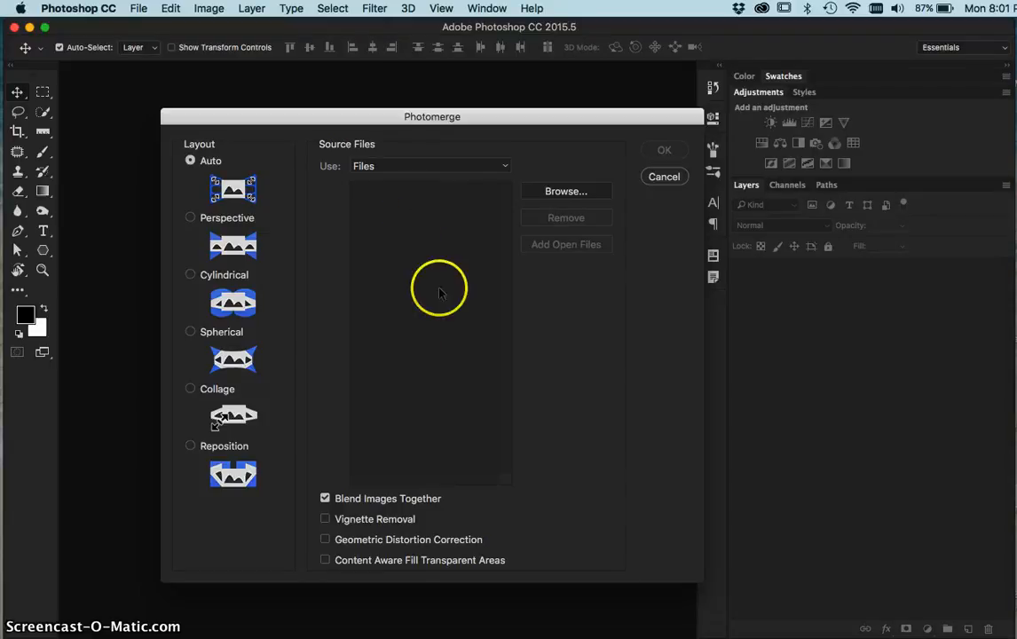
Step: Browse for the Photomerge source files in the Pictures folder, going to Academy Photos, ADC, JPG
click(561, 191)
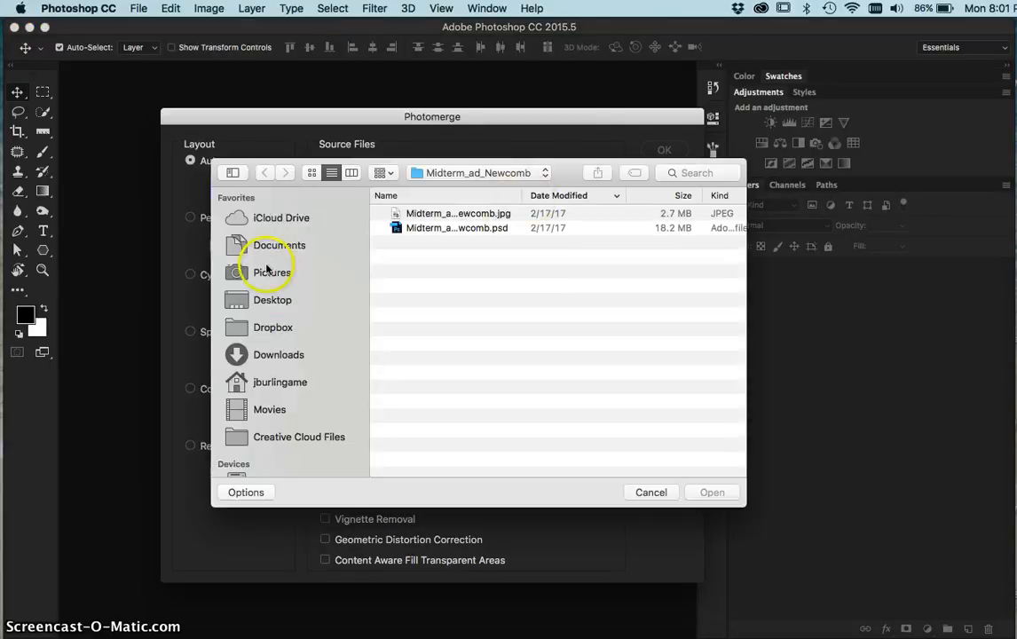
click(267, 271)
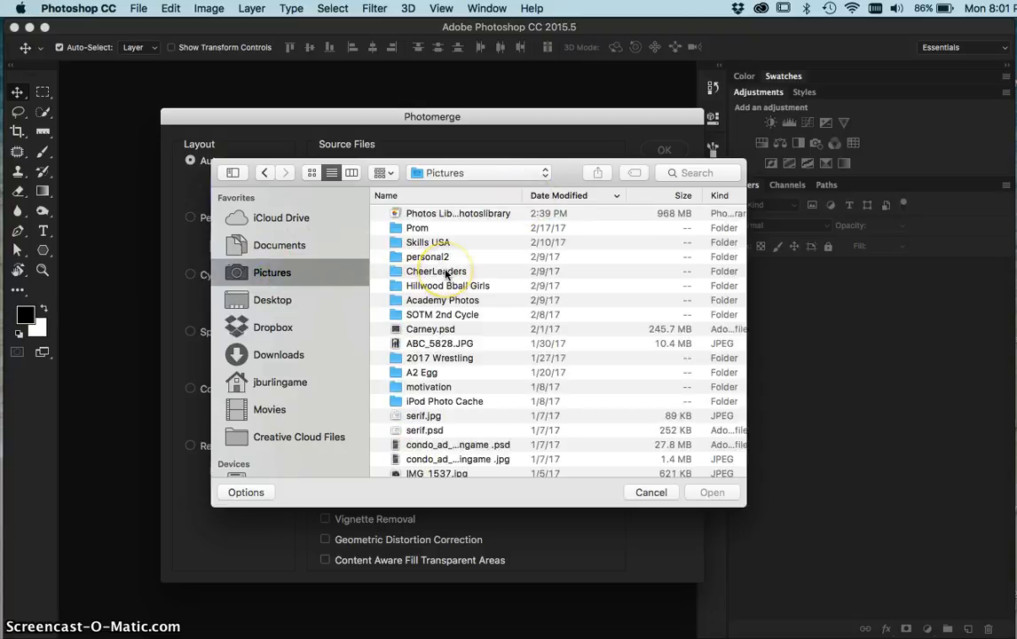
click(268, 354)
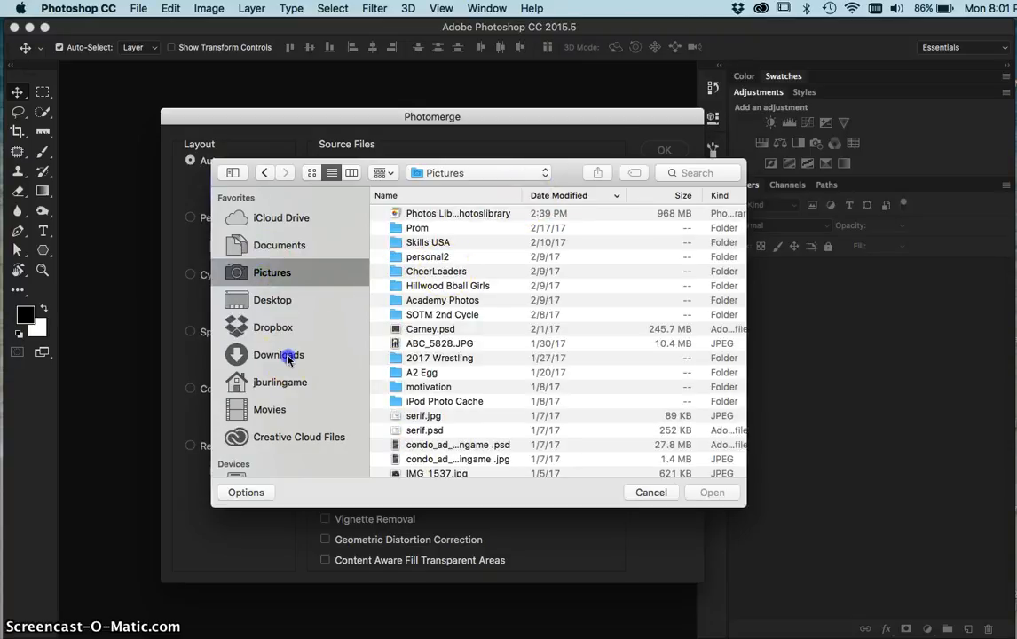
click(274, 276)
click(584, 197)
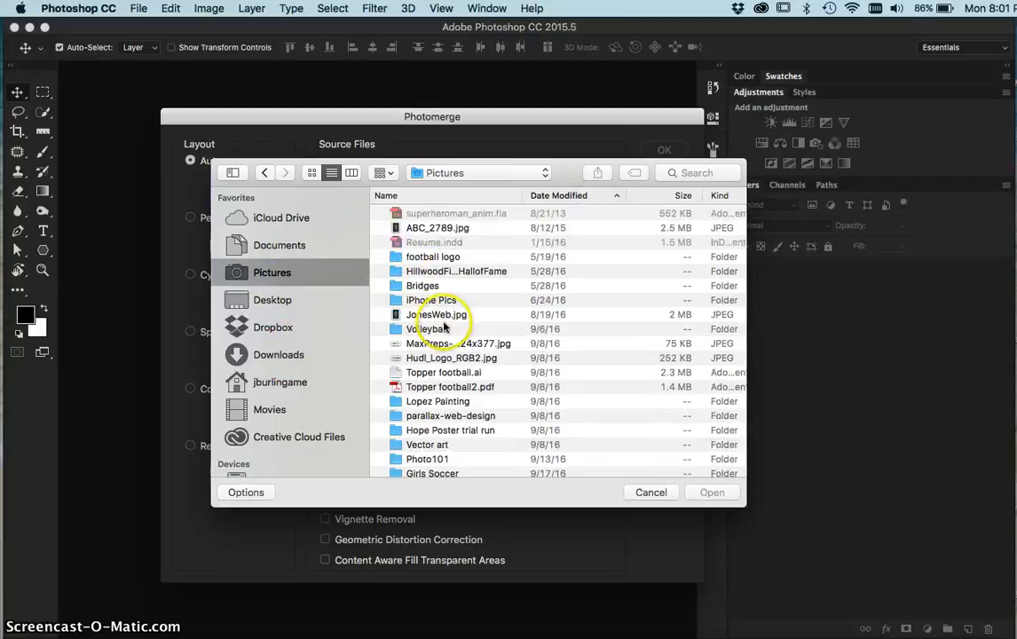
click(561, 195)
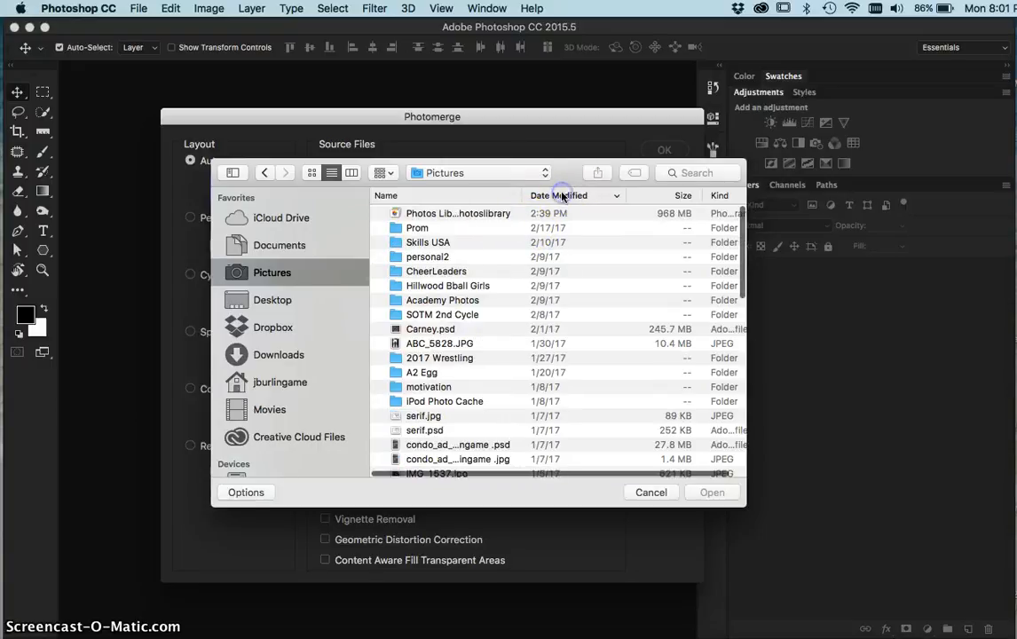
double_click(397, 300)
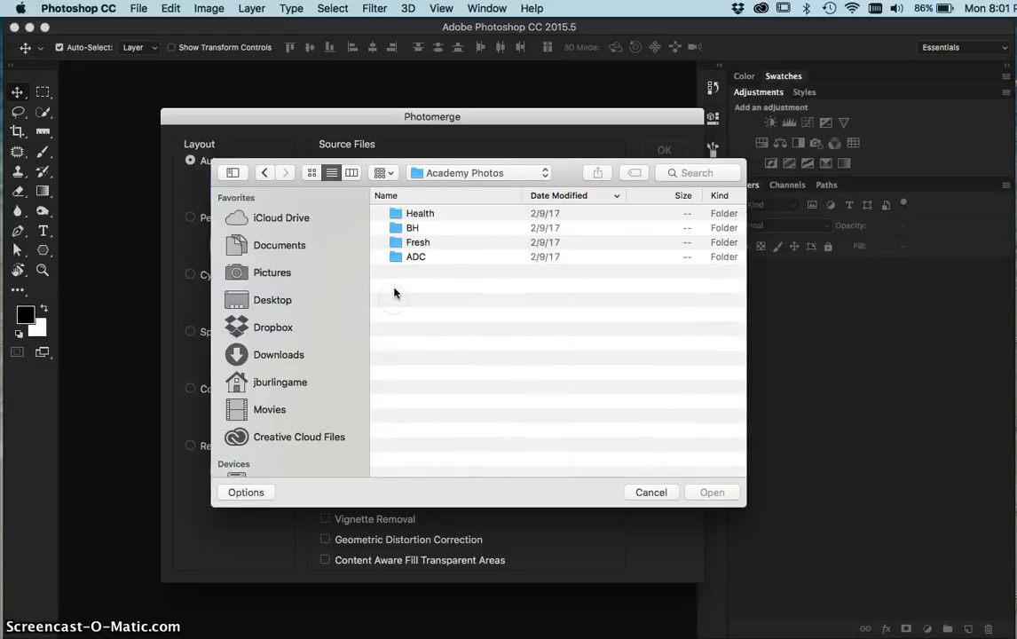
double_click(407, 257)
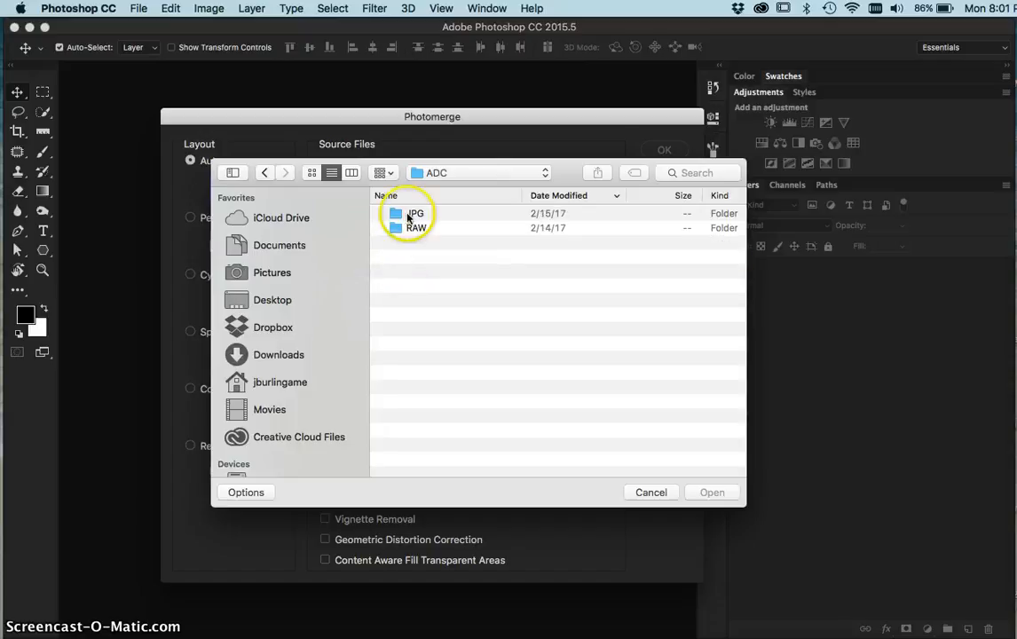
double_click(413, 214)
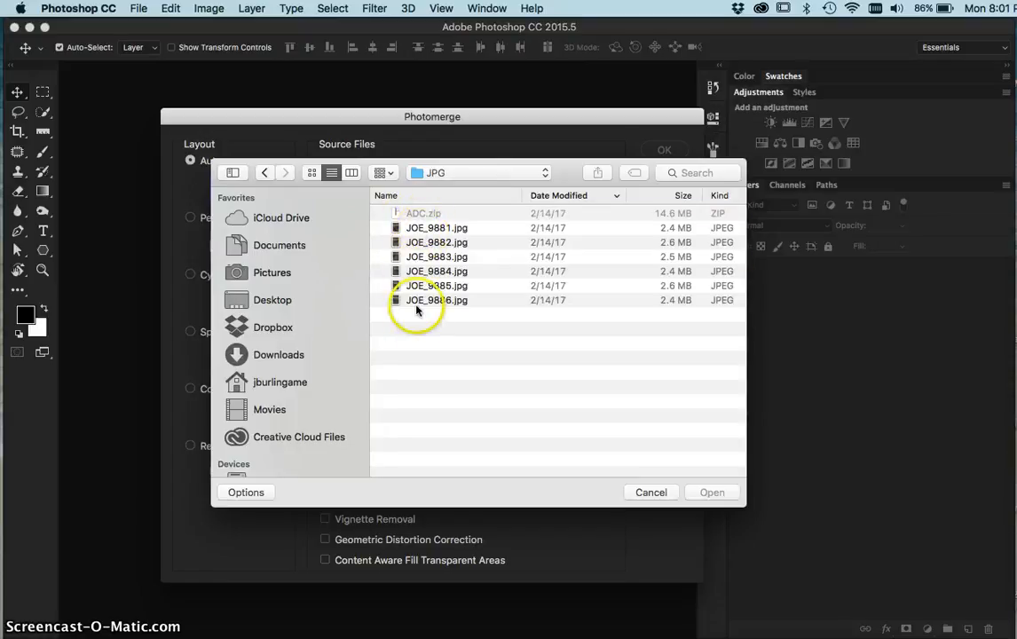
Step: Add JOE_9881.jpg through JOE_9886.jpg as source files and merge them with the Auto layout and Blend Images Together
click(422, 228)
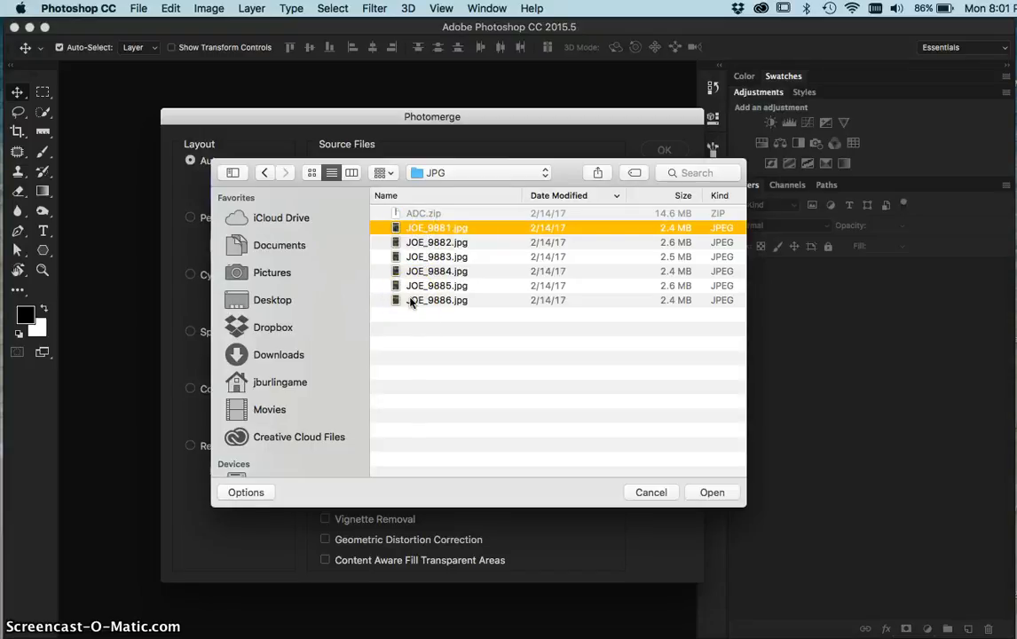
shift+click(411, 301)
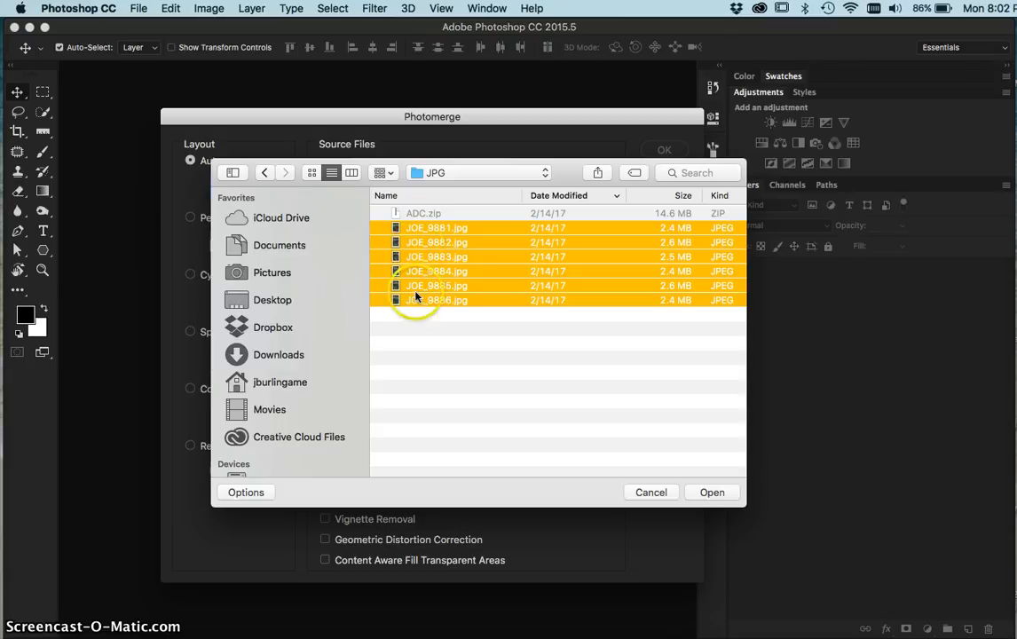
click(711, 493)
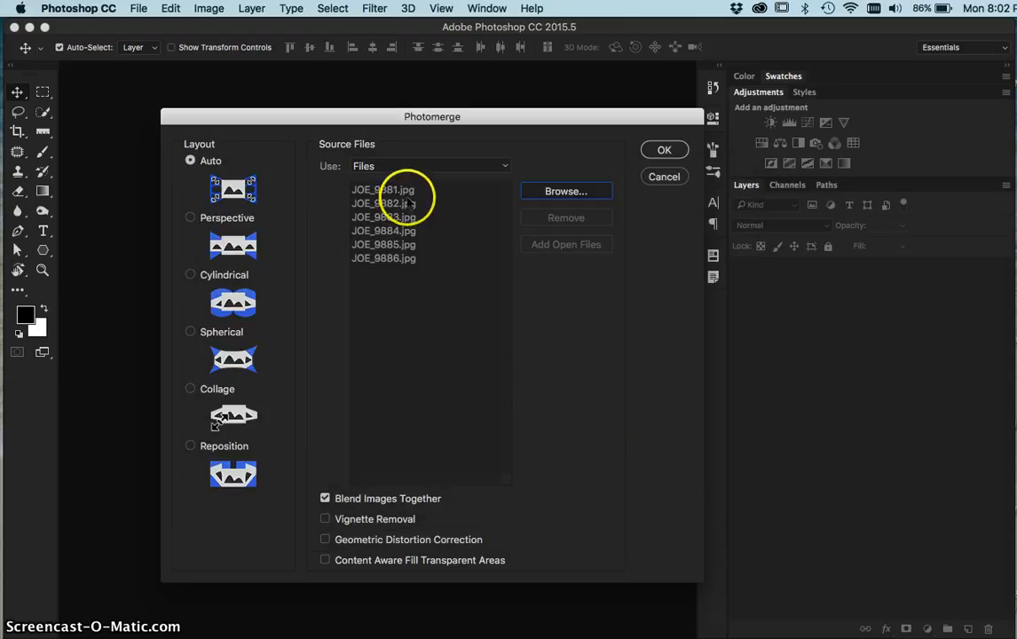
click(671, 150)
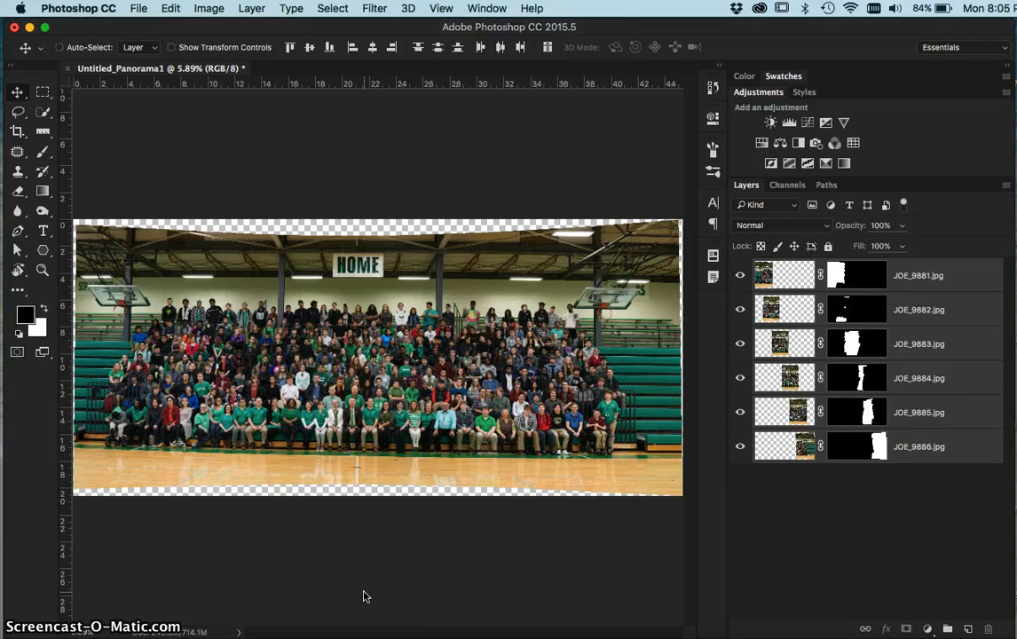
Step: Inspect the blended crowd in the merged panorama up close, and view the whole picture again
key(super+equal)
key(super+equal)
key(super+equal)
key(super+equal)
key(super+equal)
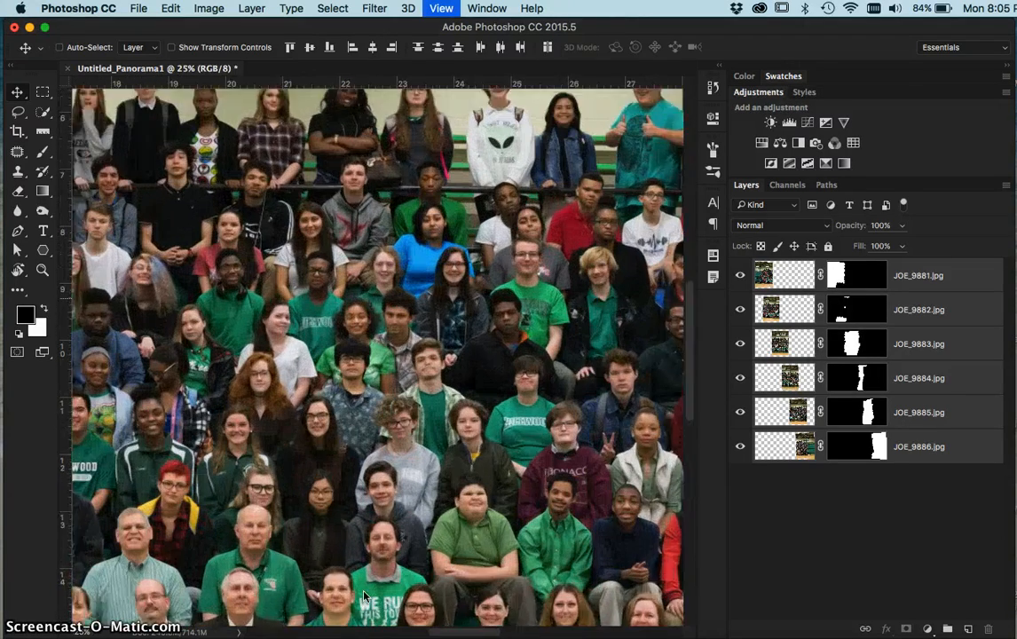
key(super+equal)
scroll(373, 452, left, 10)
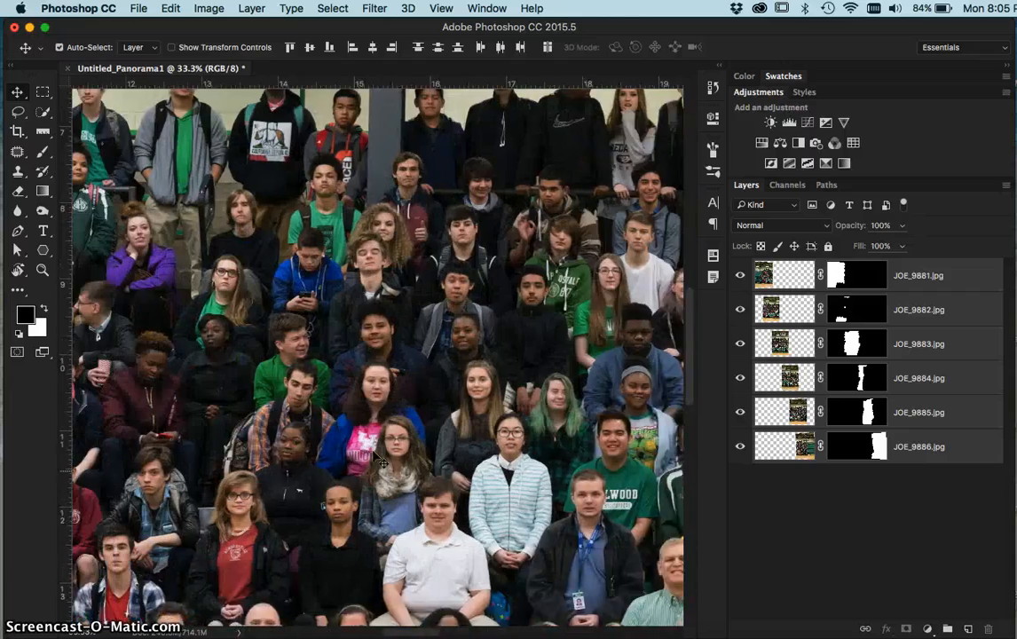
scroll(381, 462, left, 5)
scroll(382, 461, down, 3)
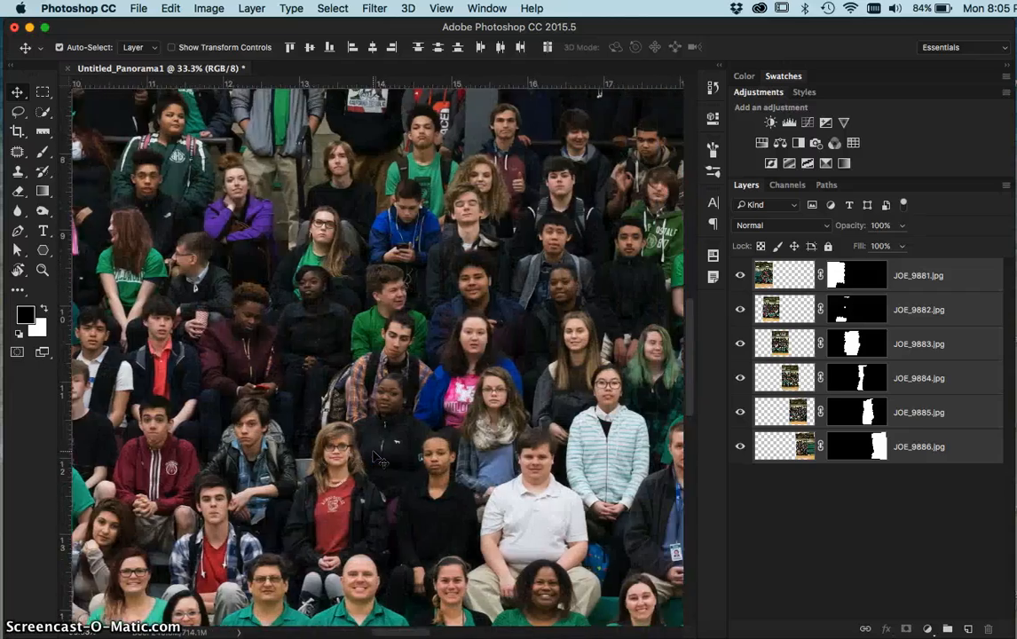
scroll(377, 457, right, 2)
key(super)
key(super+minus)
key(super+minus)
key(super+minus)
key(super+minus)
key(super+minus)
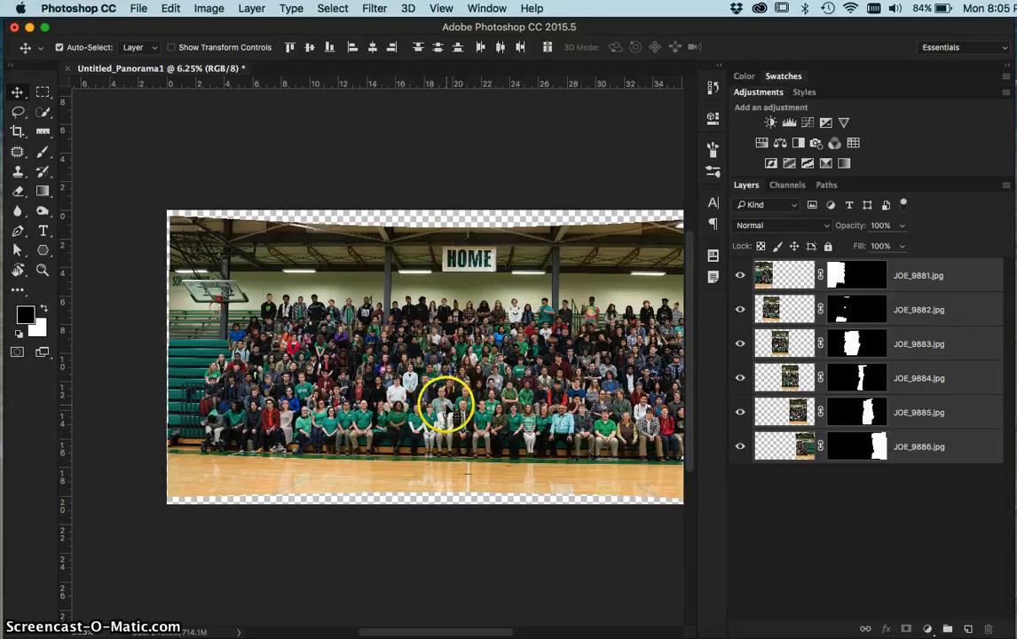
scroll(447, 405, right, 6)
scroll(448, 406, left, 1)
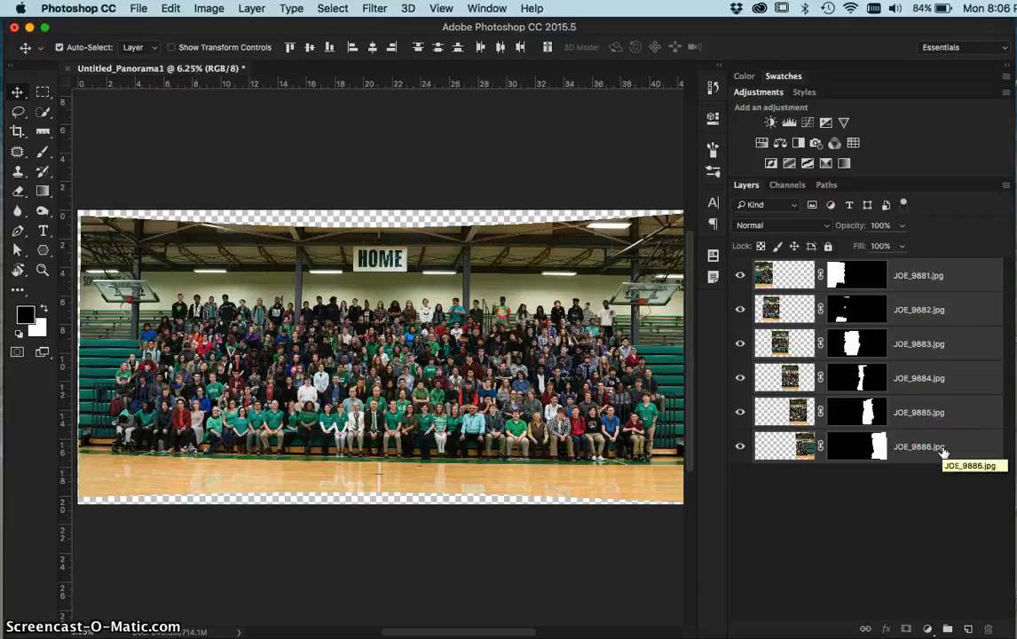
Step: Merge the six selected photo layers into a single layer
key(super+e)
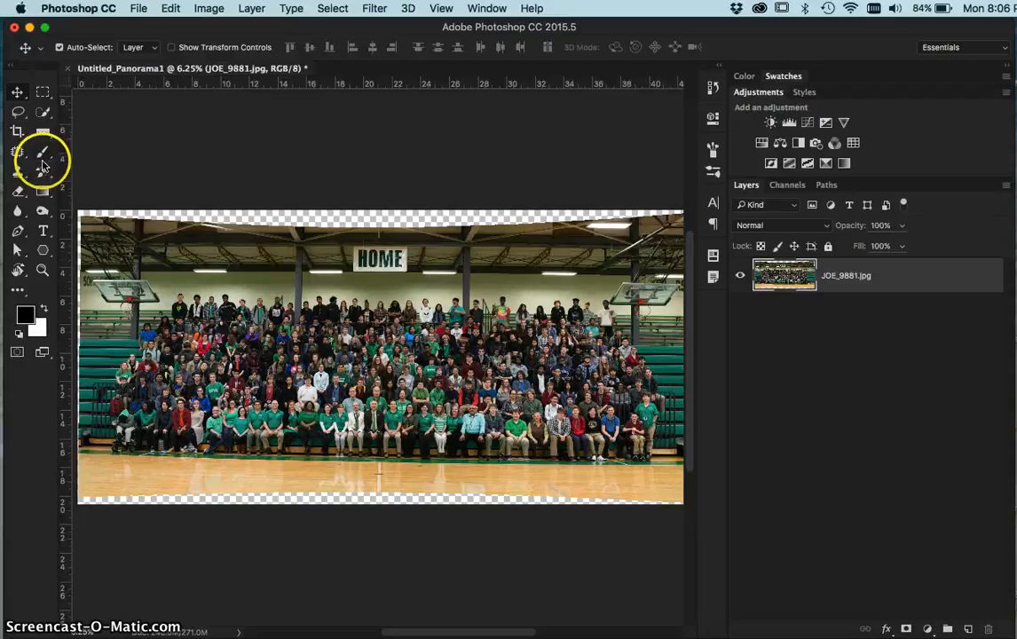
Step: Straighten the merged layer to a ruler line about 11,240 px long, drawn along the gym floor's edge beneath the front row
key(i)
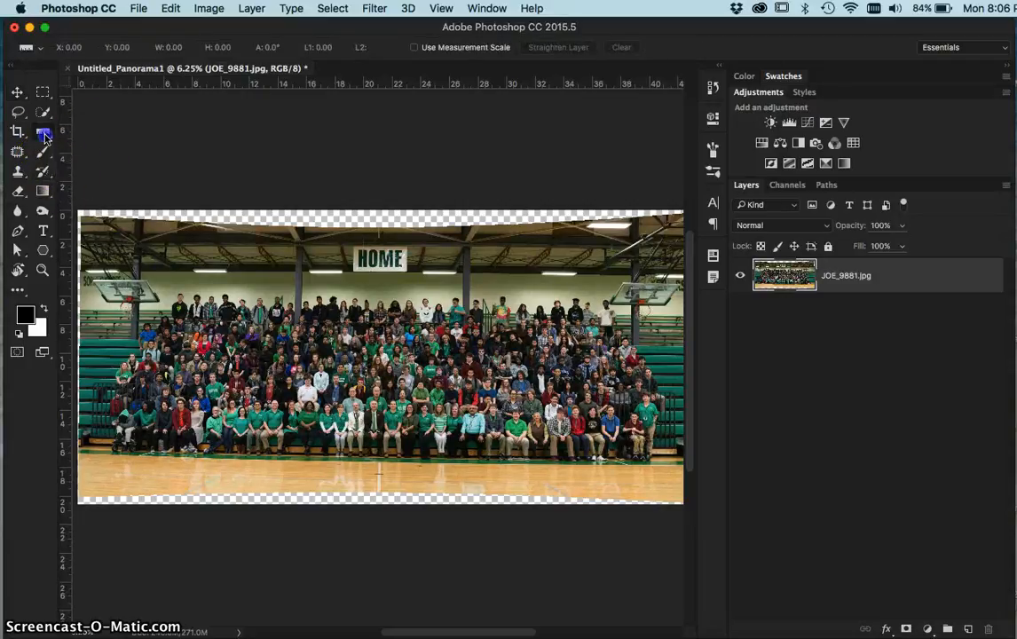
drag(41, 131, 104, 160)
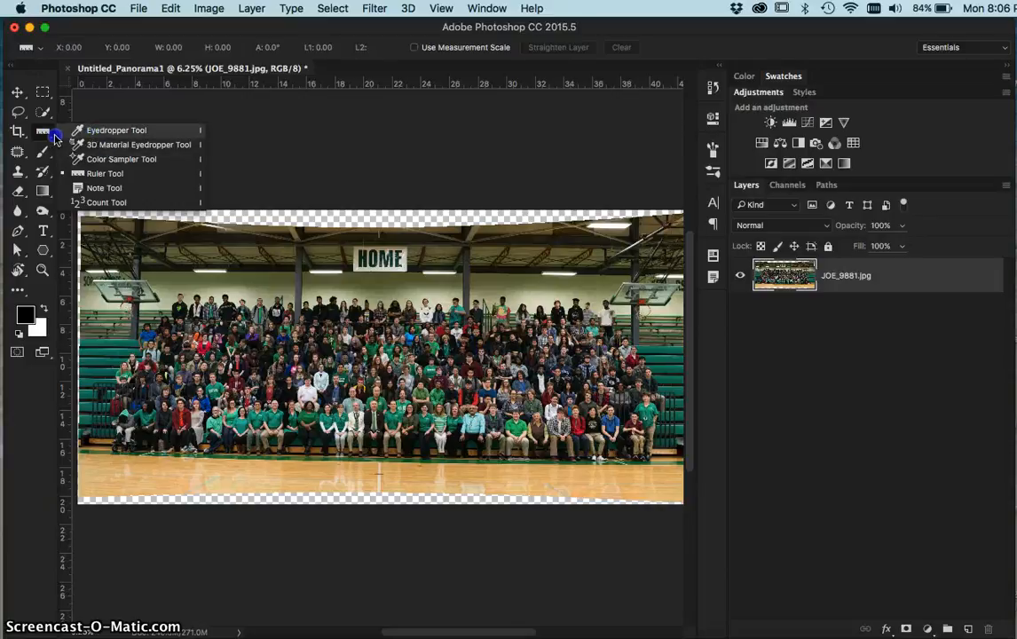
click(87, 174)
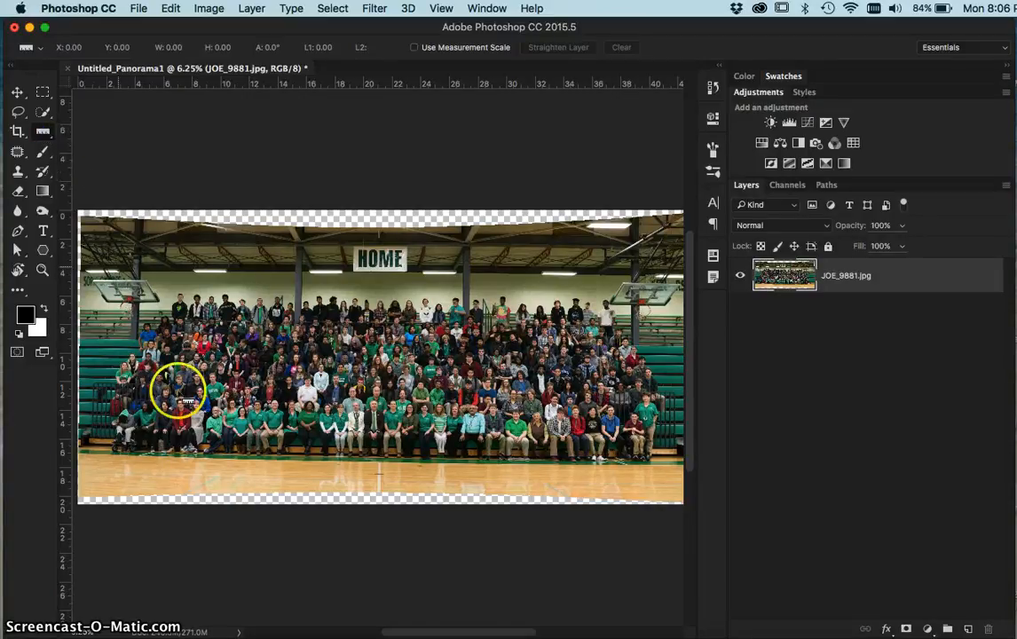
click(118, 453)
drag(118, 454, 645, 461)
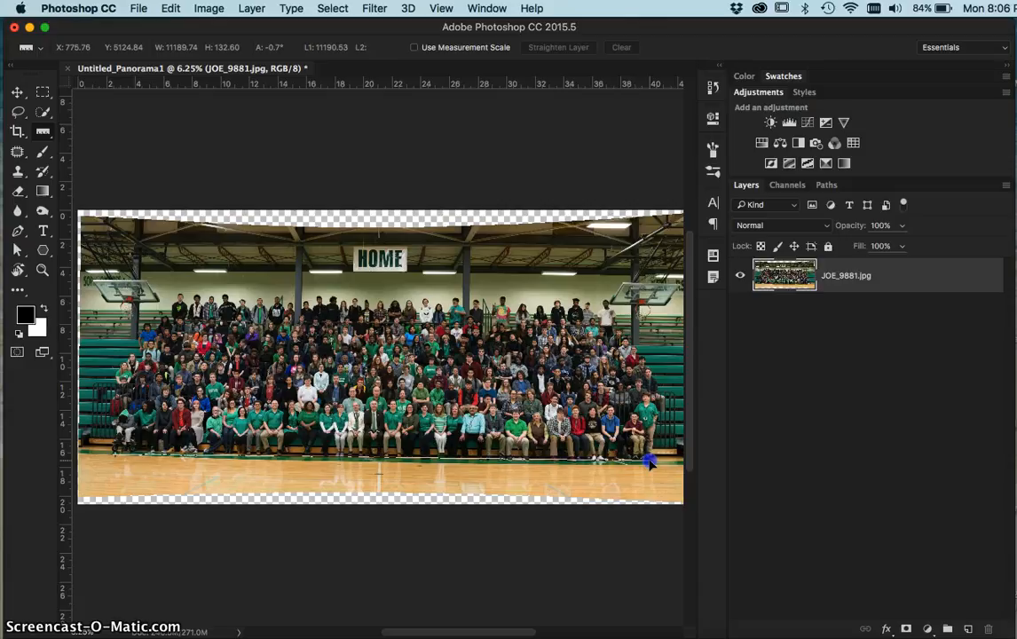
drag(650, 463, 650, 464)
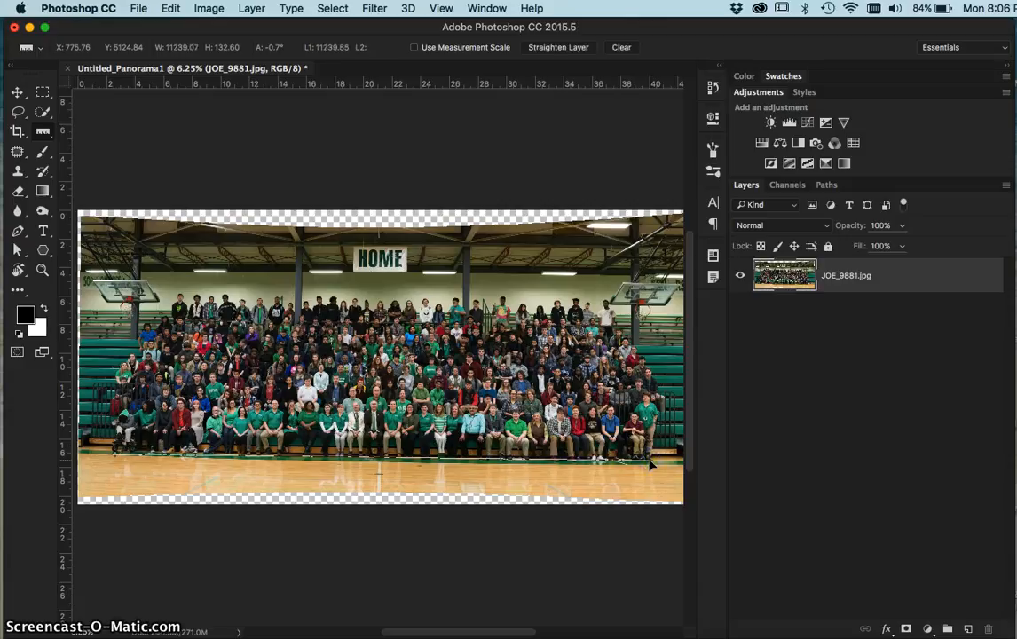
key(super+plus)
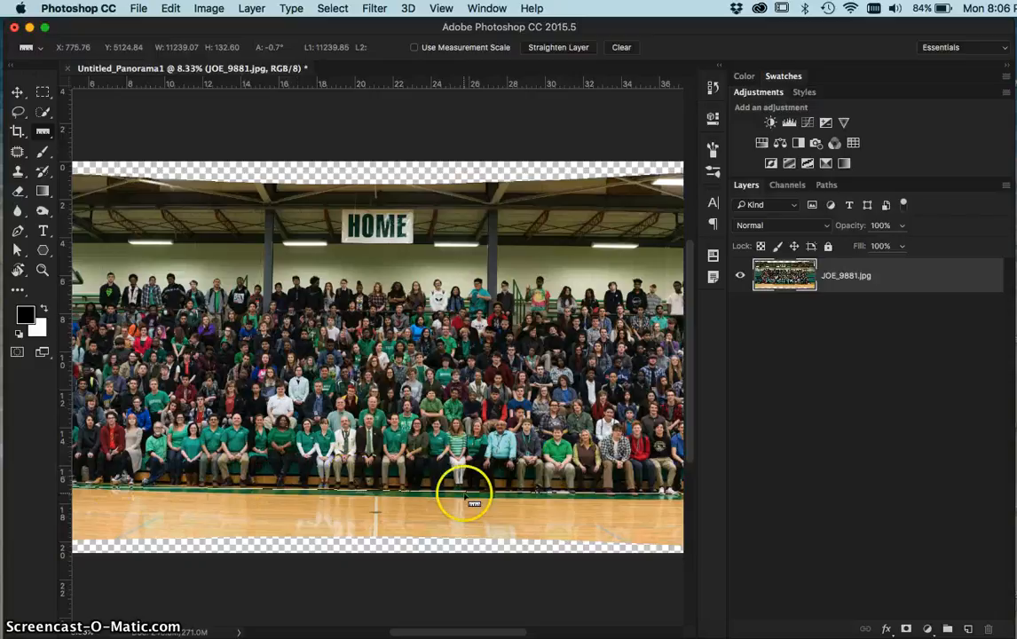
key(super+minus)
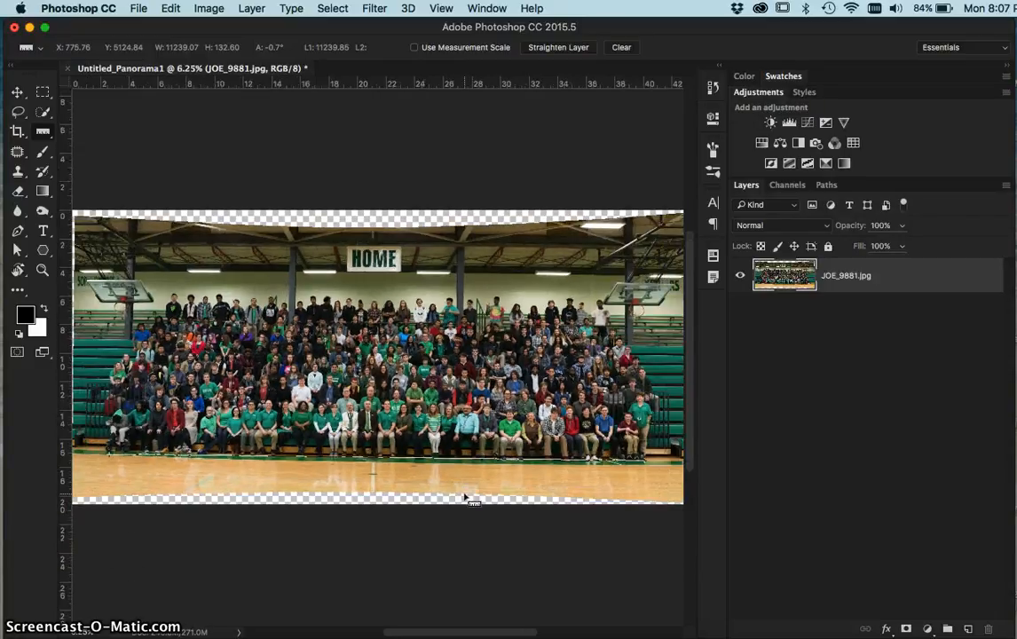
click(560, 52)
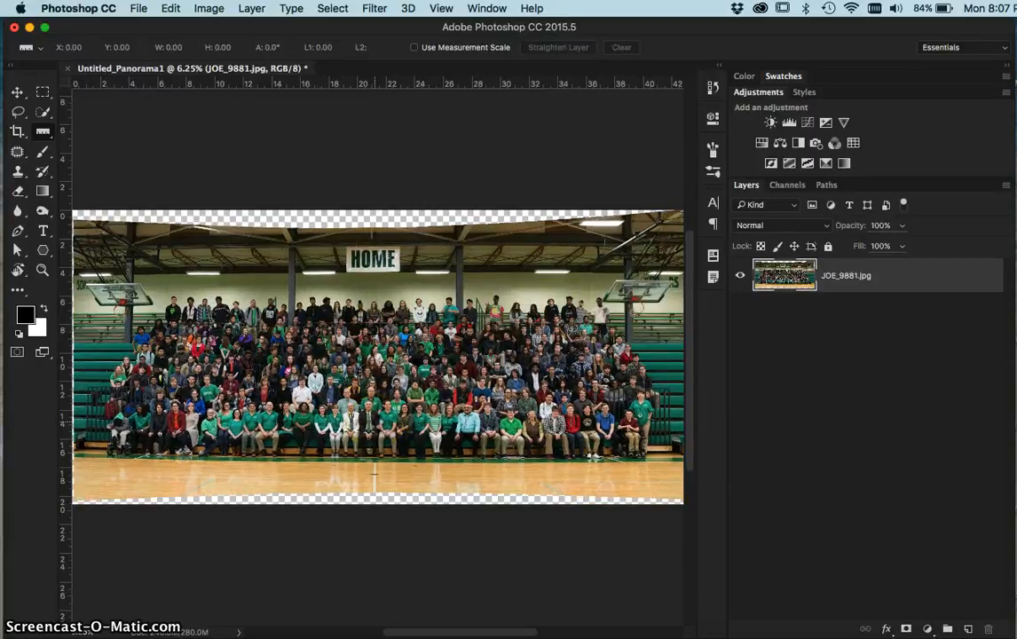
Step: Check the straightened floor line against the grid overlay, and hide the grid again
click(369, 449)
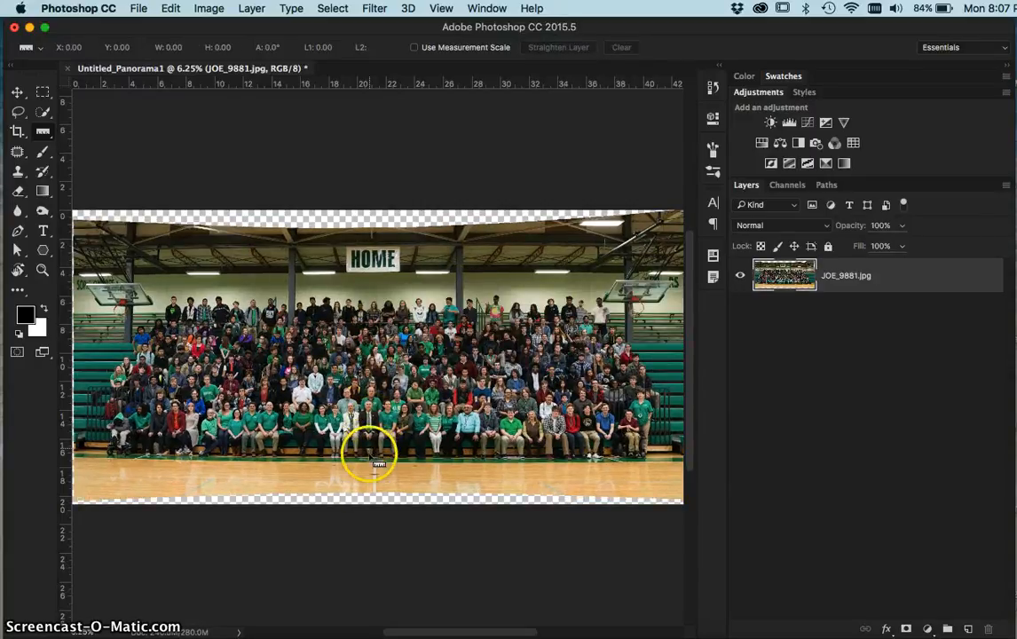
click(409, 411)
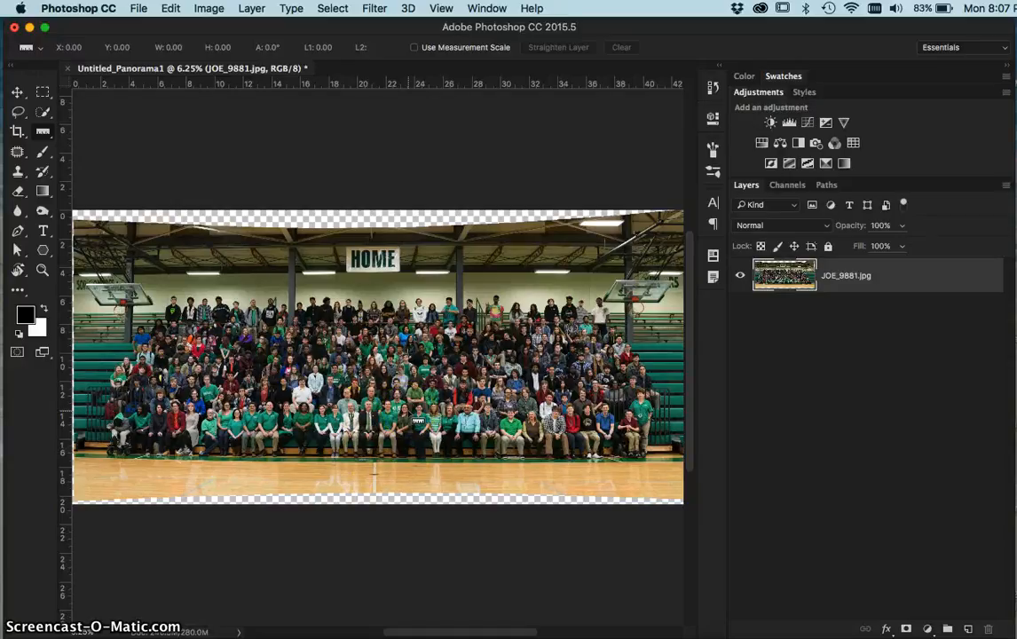
key(super+apostrophe)
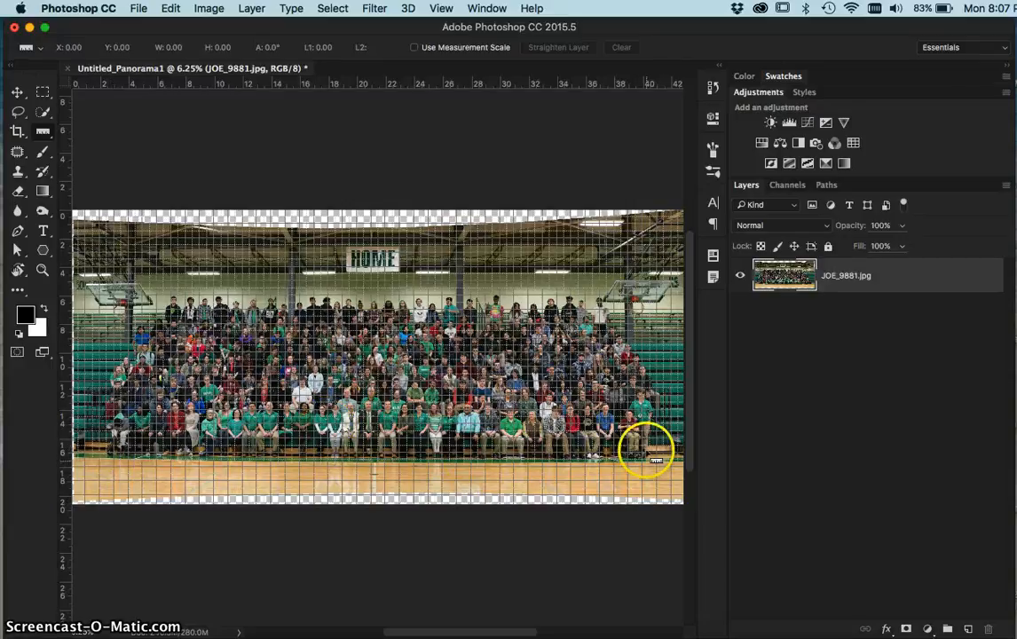
key(super+apostrophe)
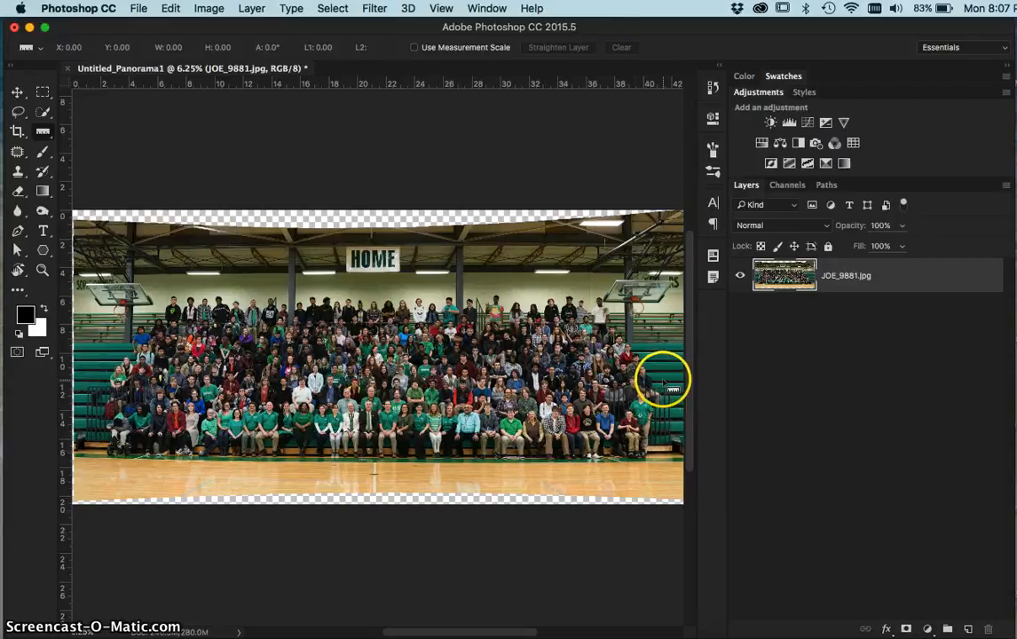
Step: Frame a crop about 13 in tall, from just below the HOME sign to just below the green floor line
key(c)
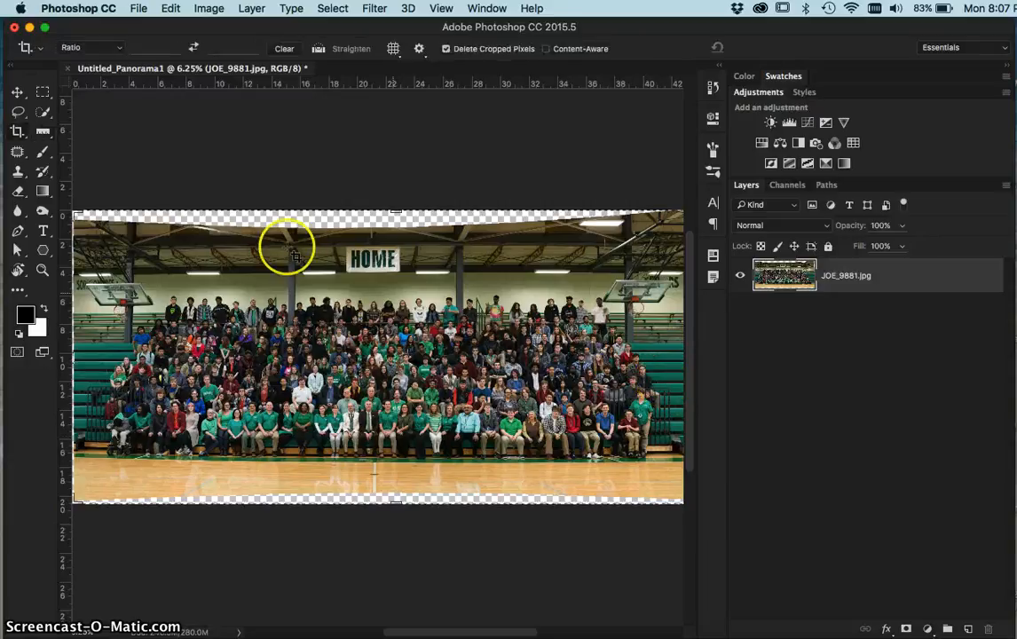
click(17, 131)
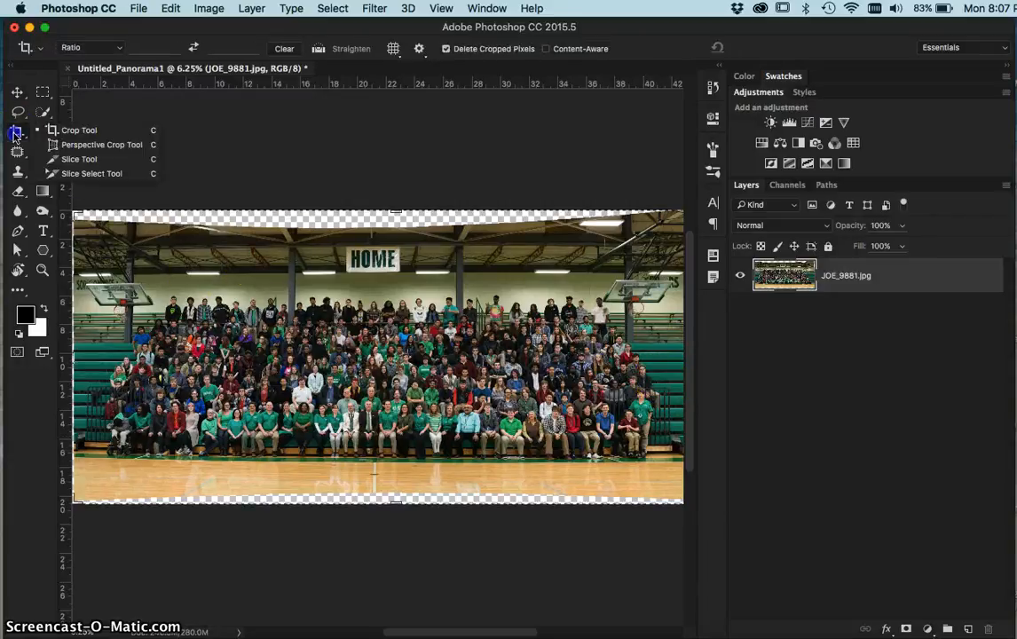
click(69, 131)
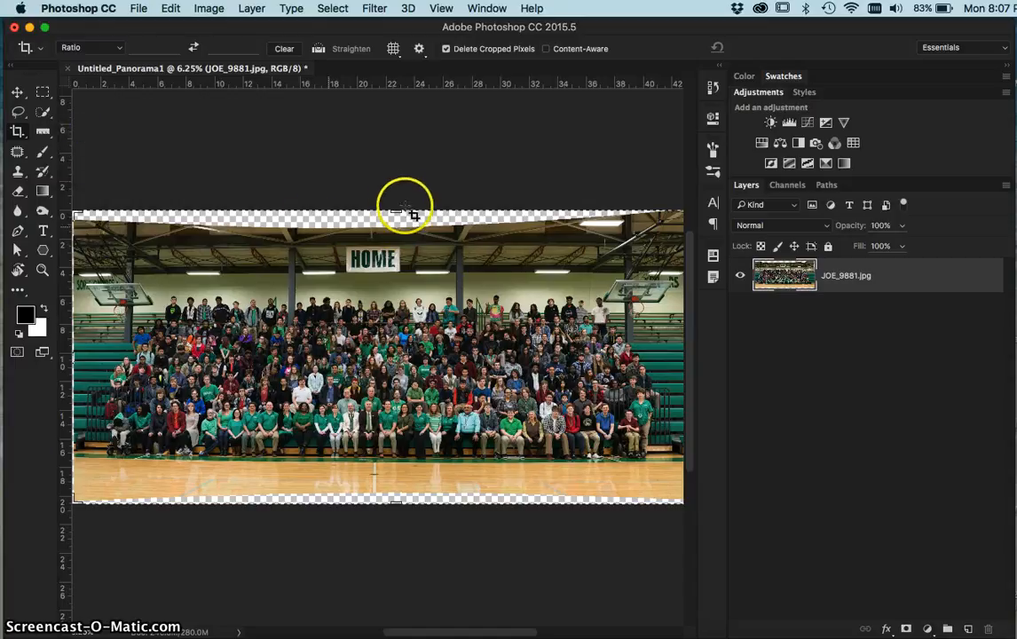
drag(396, 211, 390, 247)
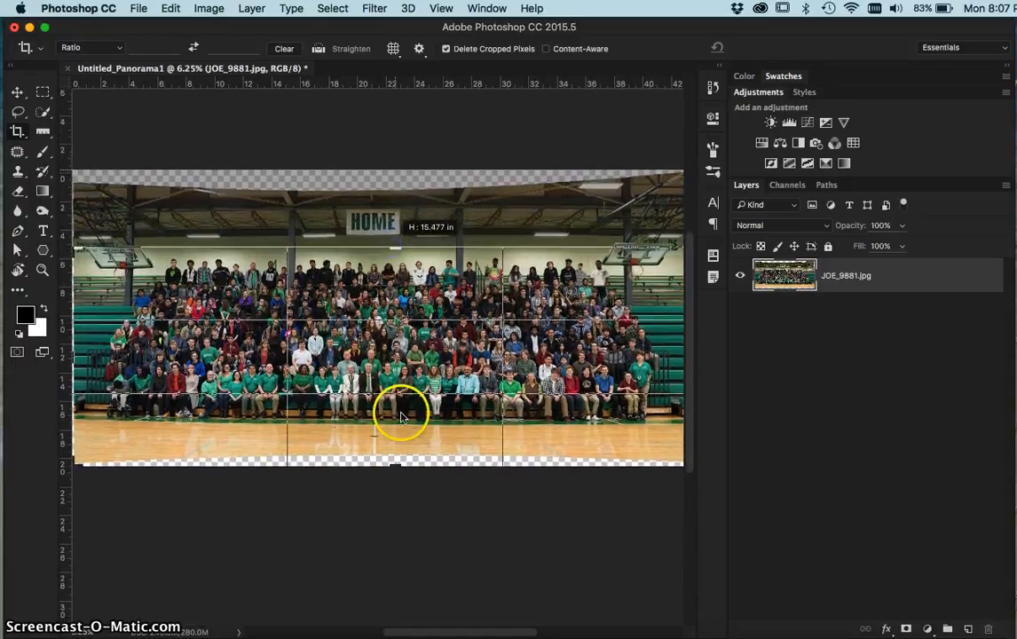
drag(397, 465, 390, 445)
Step: Narrow the crop at both ends to the basketball hoops, about 39 in wide, and apply it
drag(74, 355, 85, 359)
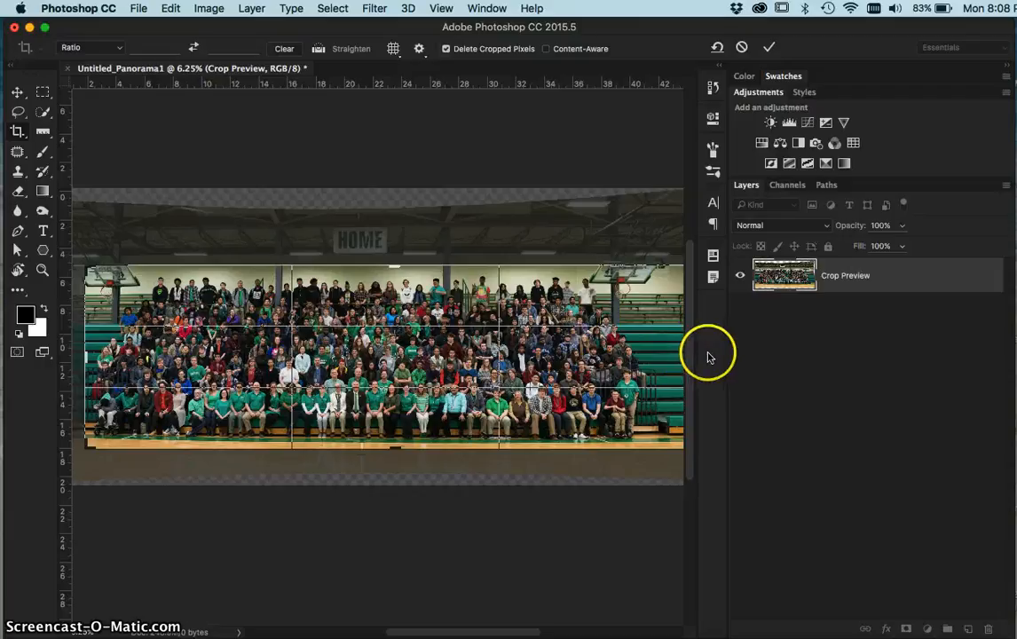
drag(669, 355, 610, 362)
mouse_move(461, 364)
mouse_down()
mouse_move(441, 364)
mouse_move(465, 364)
mouse_up()
drag(642, 360, 658, 360)
drag(519, 364, 533, 364)
click(769, 48)
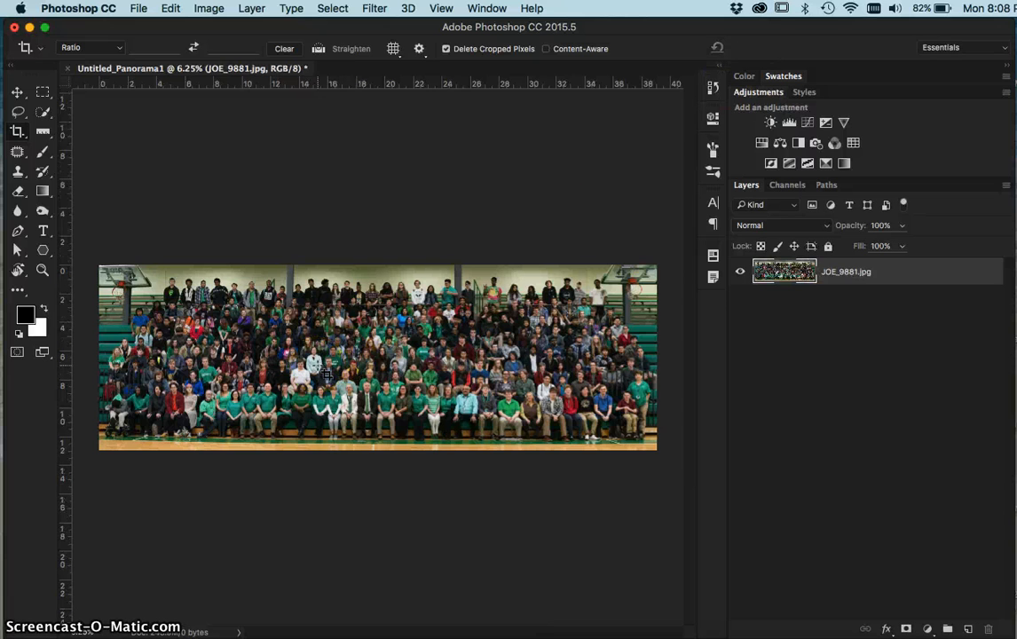
Step: Inspect the middle of the cropped crowd up close, and view the whole picture again
key(super+equal)
key(super+equal)
key(super+equal)
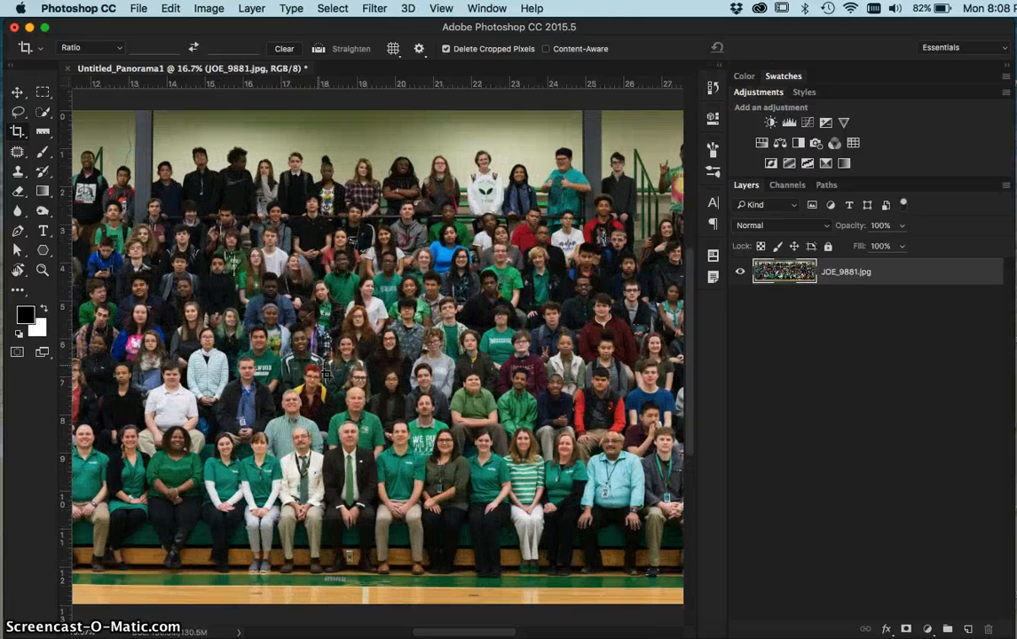
key(super+minus)
key(super+minus)
key(super+minus)
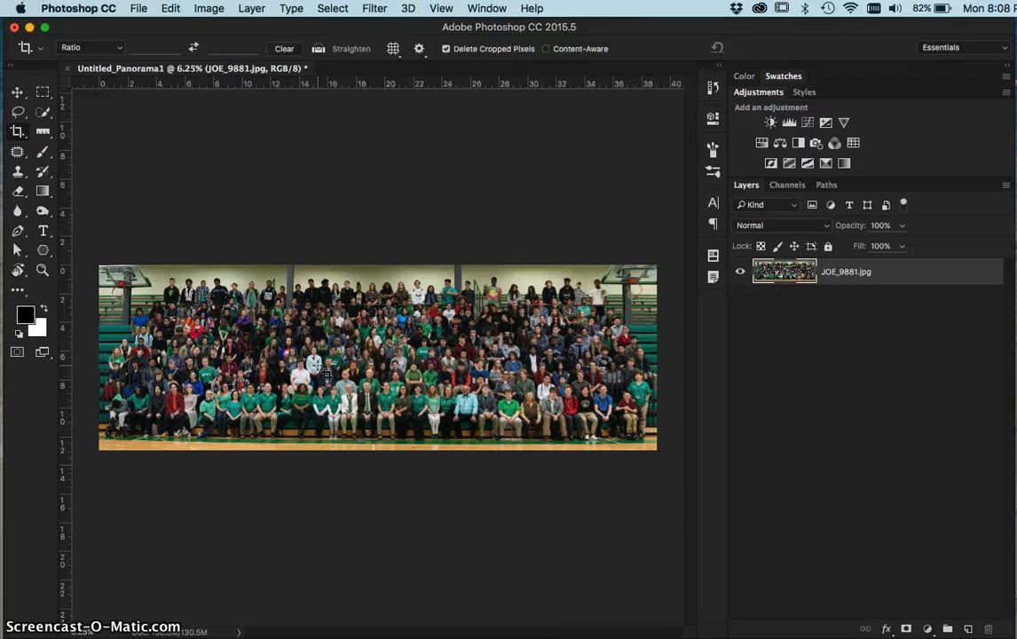
click(465, 312)
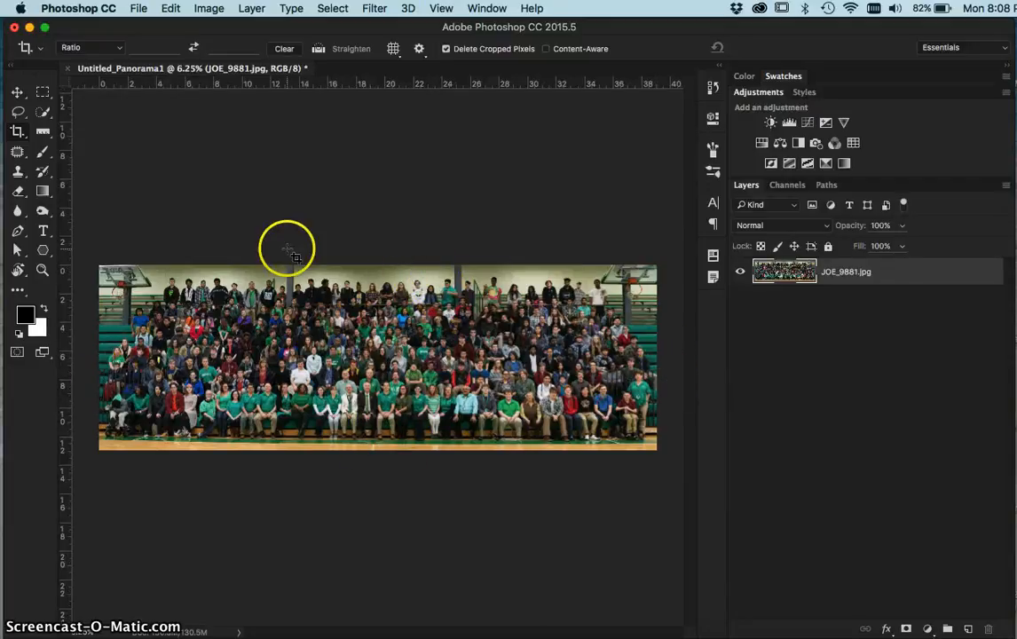
Step: Save the panorama as a JPEG copy named adc.jpg in the JPG folder
click(137, 9)
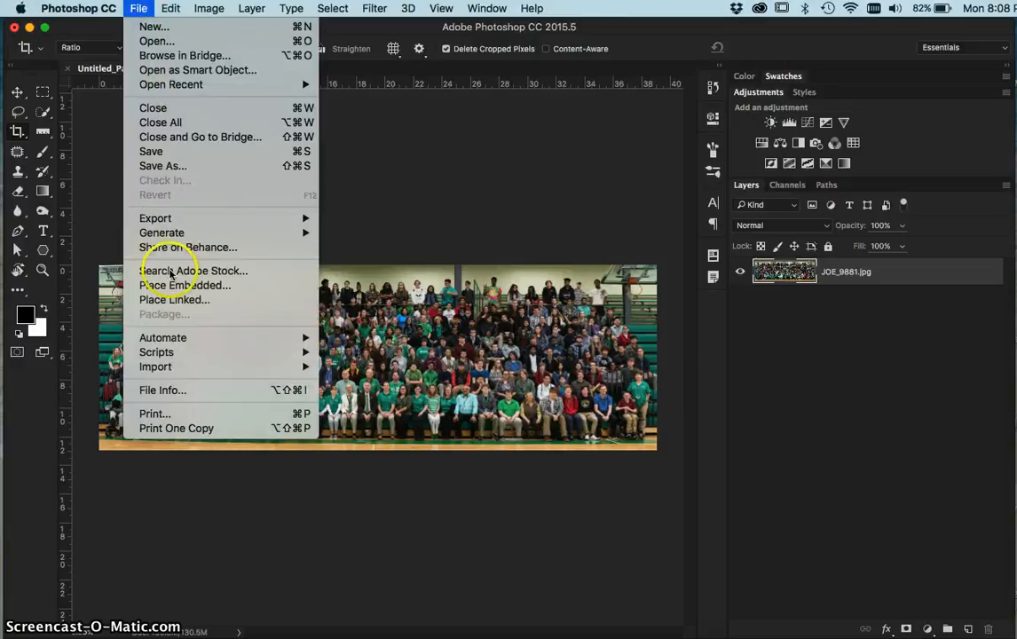
click(158, 165)
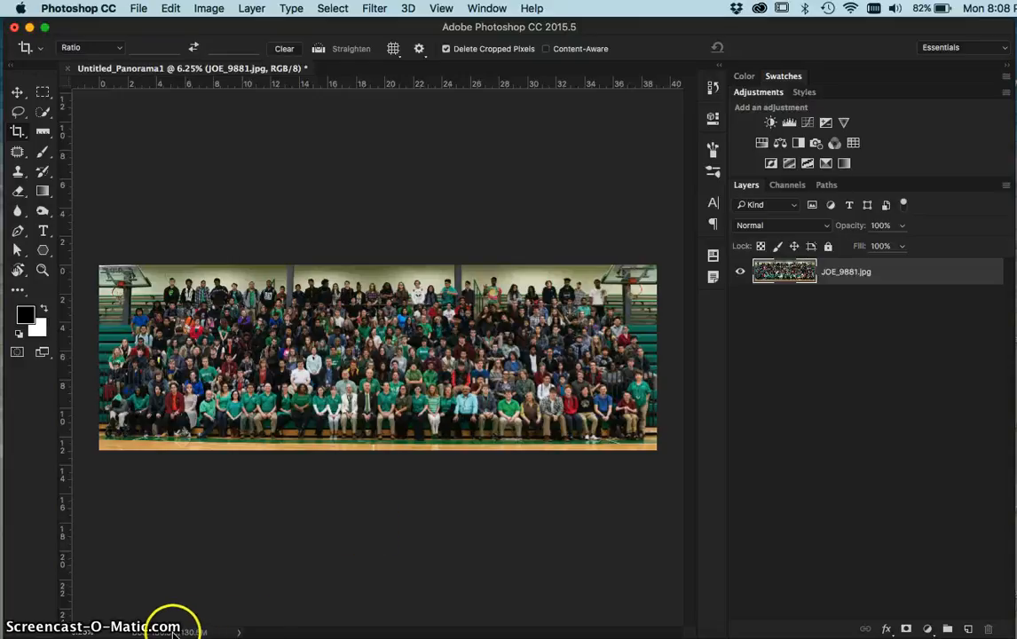
key(super+shift+s)
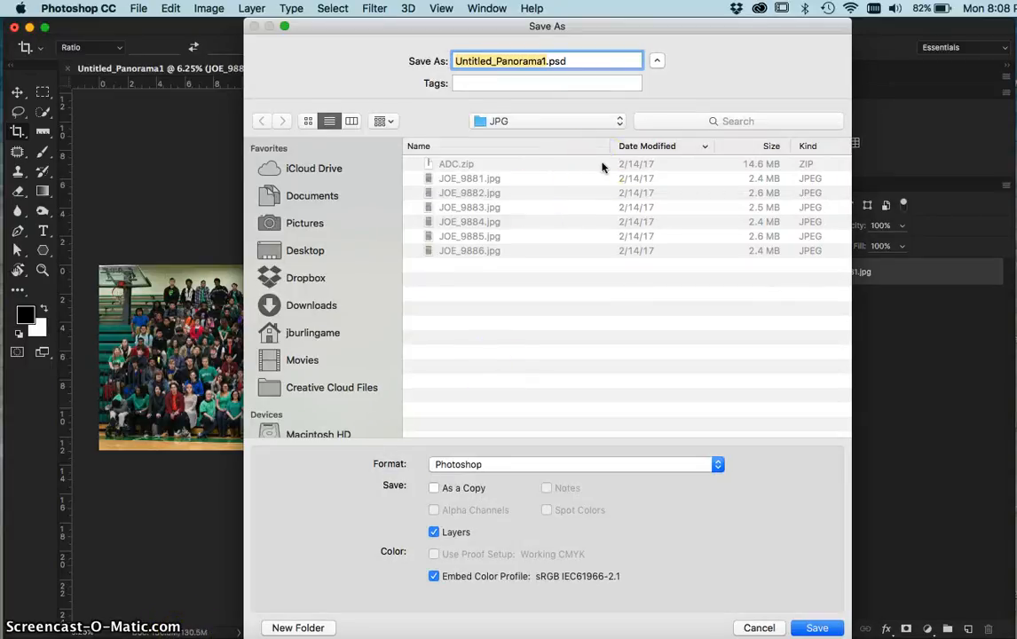
text(adc)
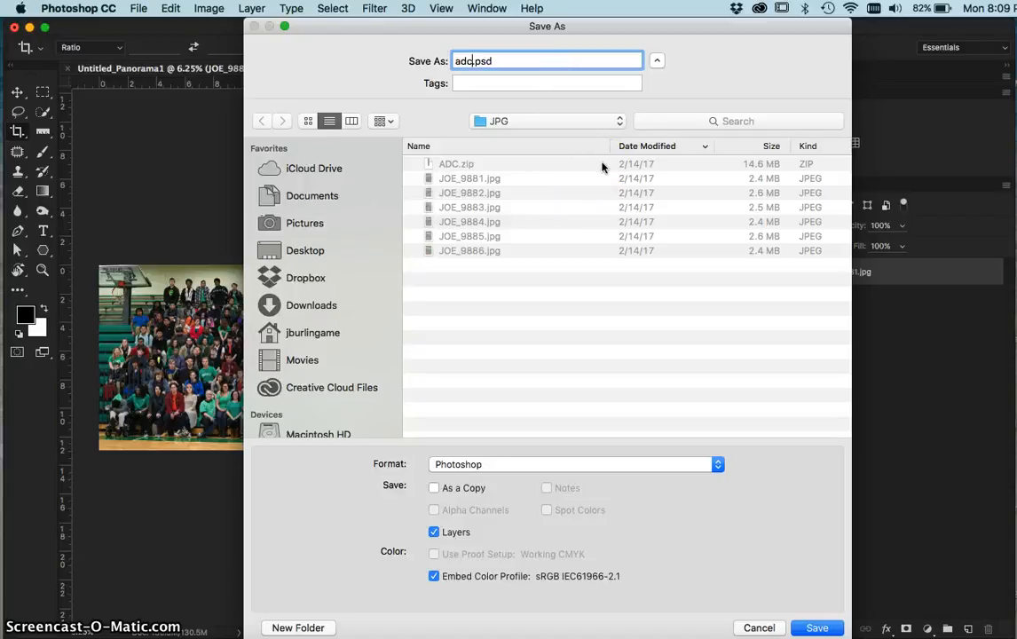
click(625, 469)
click(563, 554)
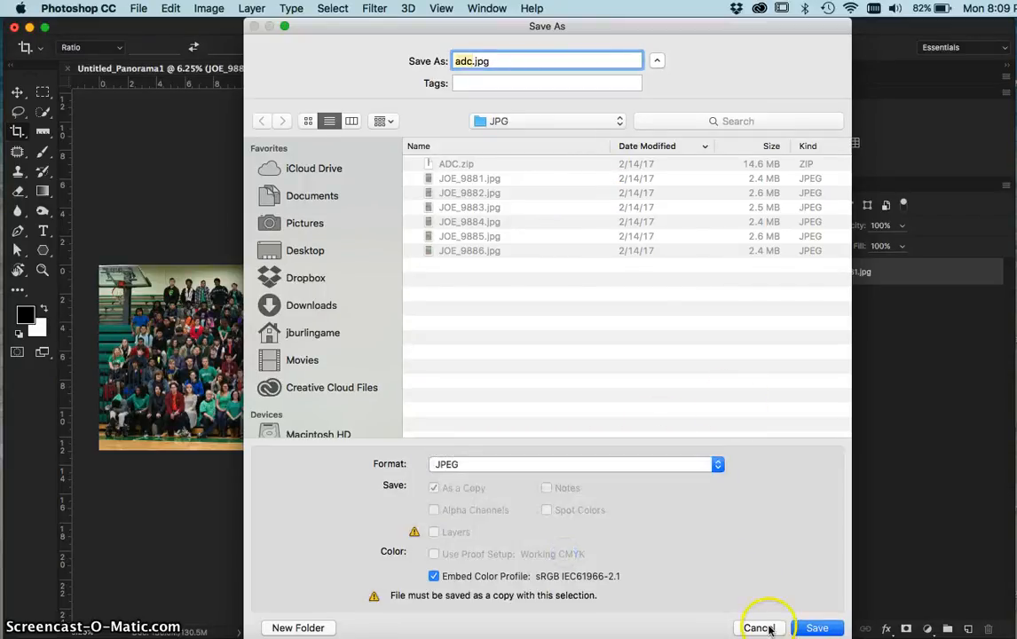
click(817, 628)
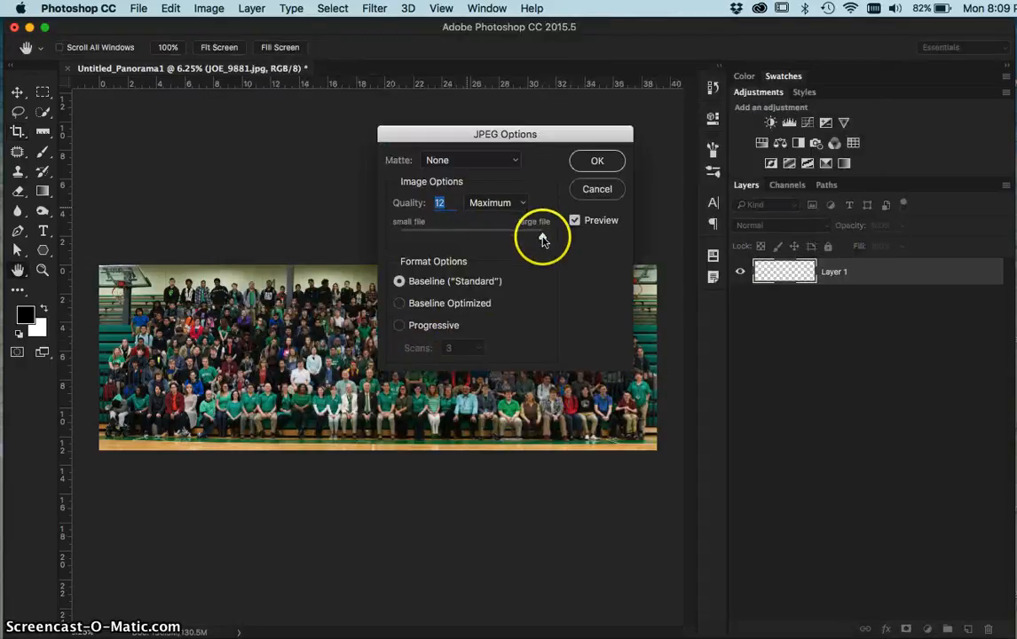
Step: Compare the estimated file size at JPEG quality 3 and quality 12
drag(543, 239, 516, 241)
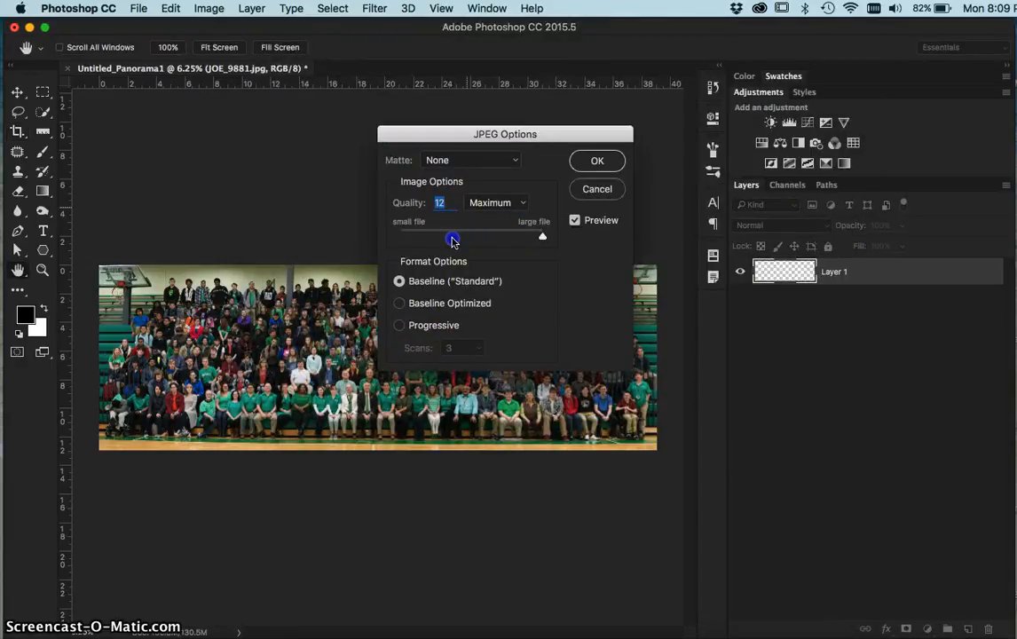
drag(437, 236, 438, 236)
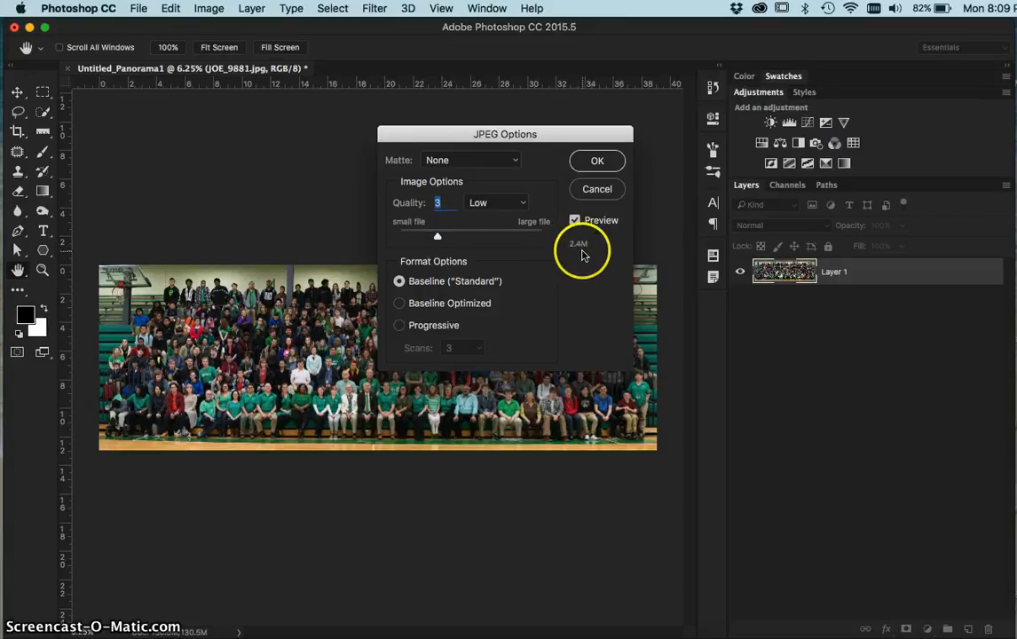
drag(437, 235, 548, 239)
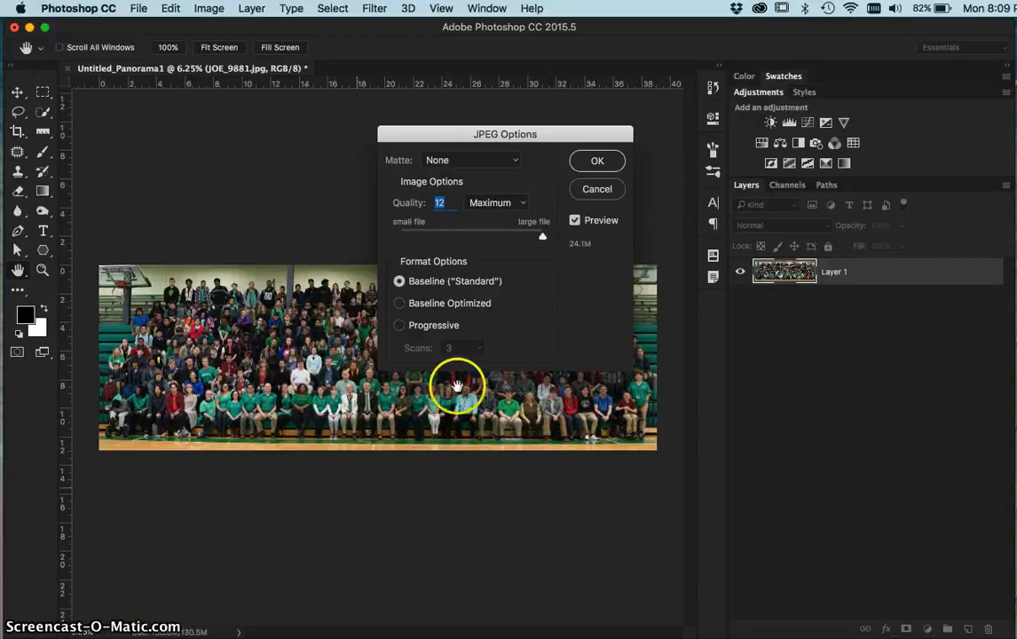
Step: Set the JPEG quality to 3 (Low) with the baseline standard format, and finish saving
click(544, 239)
drag(487, 241, 443, 243)
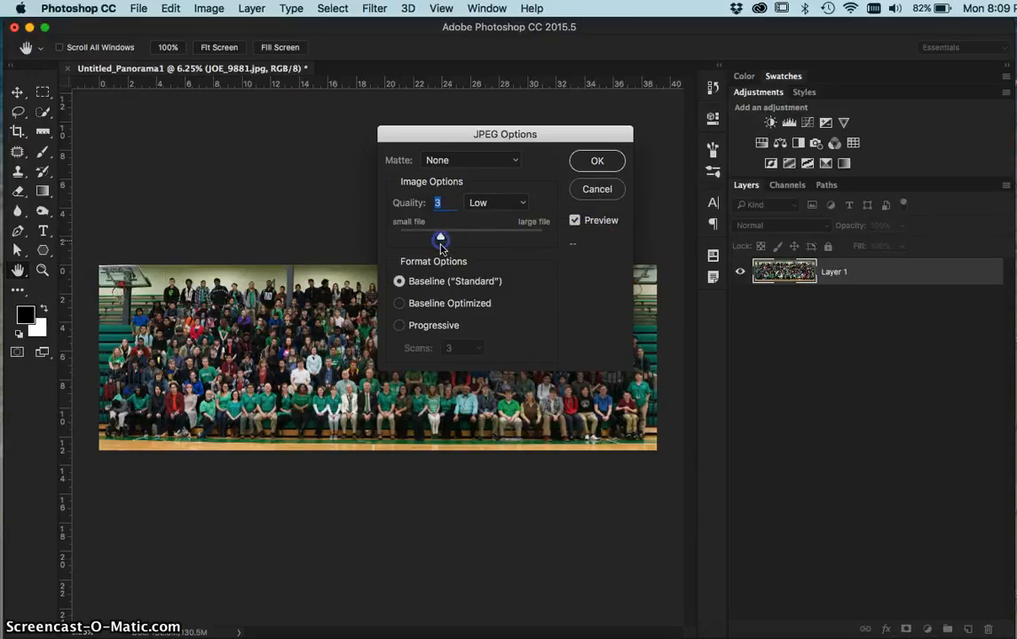
click(605, 163)
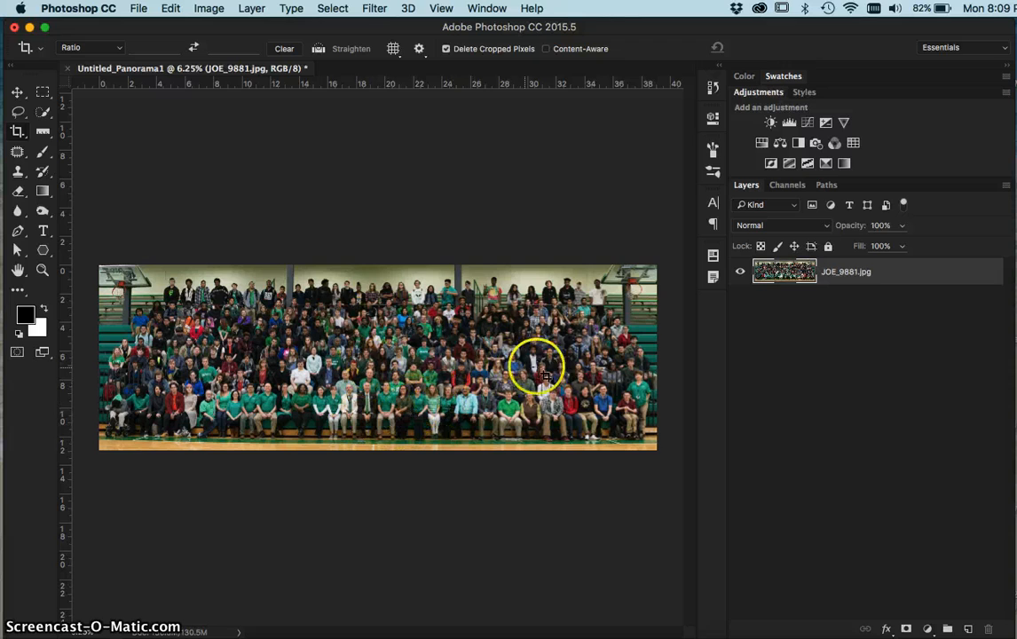
Step: Examine the faces and blending in the middle and right part of the panorama's crowd up close
key(super+plus)
key(super+plus)
key(super+plus)
key(super+plus)
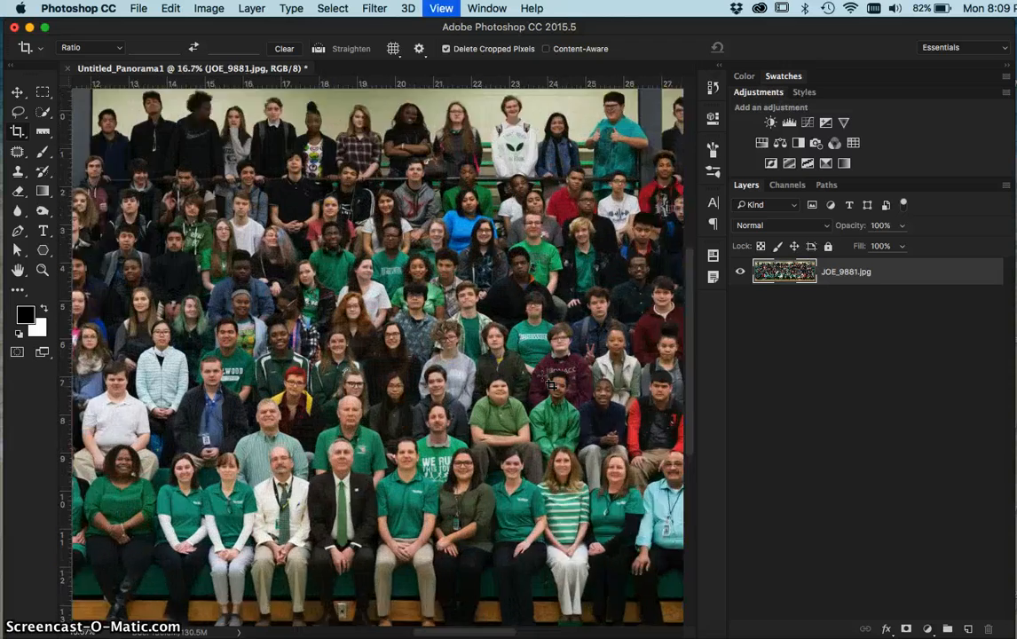
scroll(552, 385, right, 5)
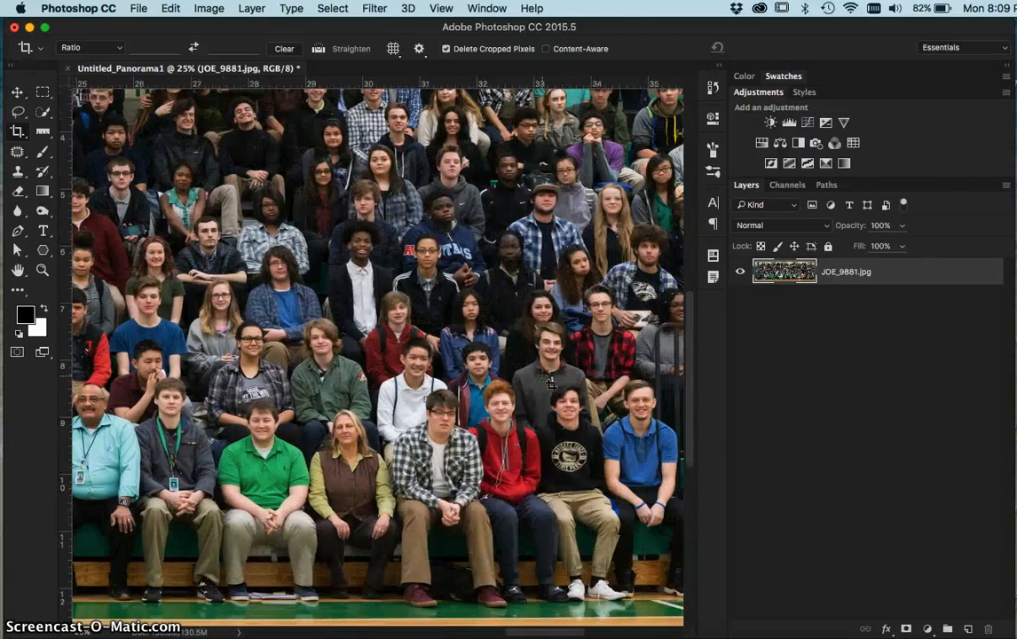
scroll(551, 384, left, 1)
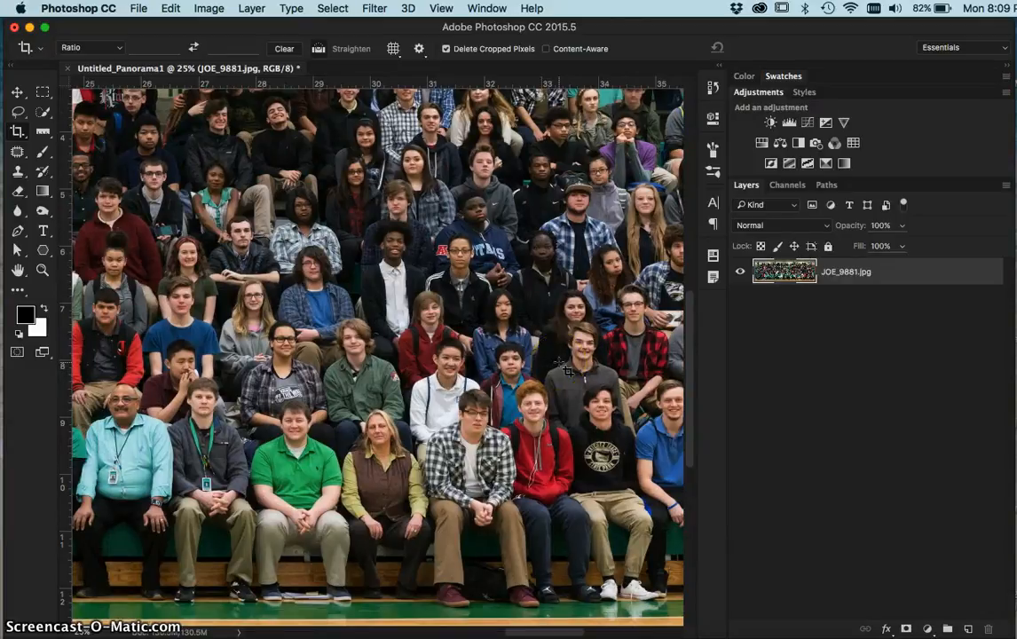
key(super+minus)
key(super+minus)
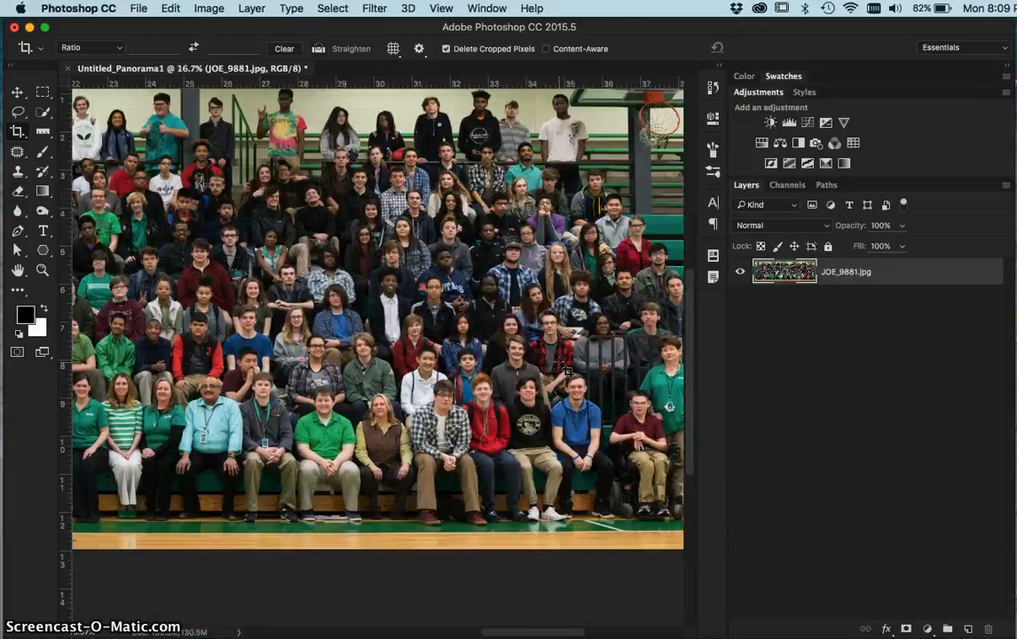